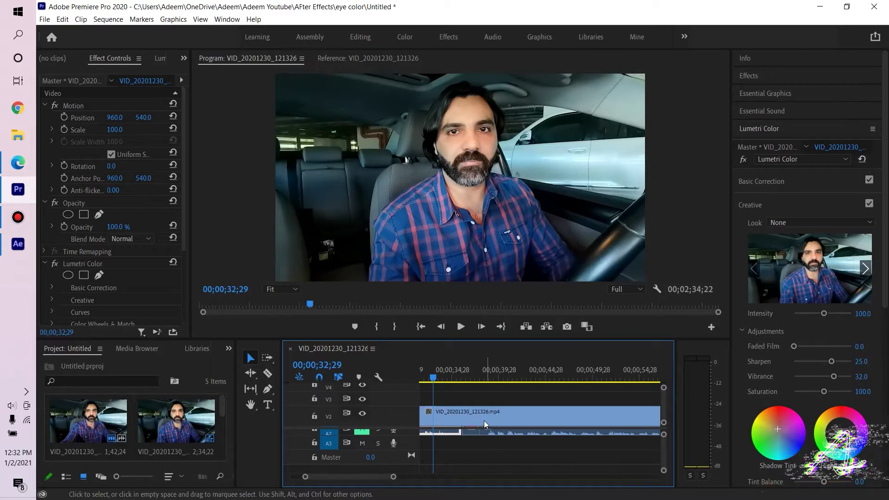
- Razor the V2 clip at two frames to isolate a short middle piece ending at 00;00;37;27, then select it
{"action": "left_click_drag", "start_coordinate": [431, 376], "coordinate": [460, 385]}
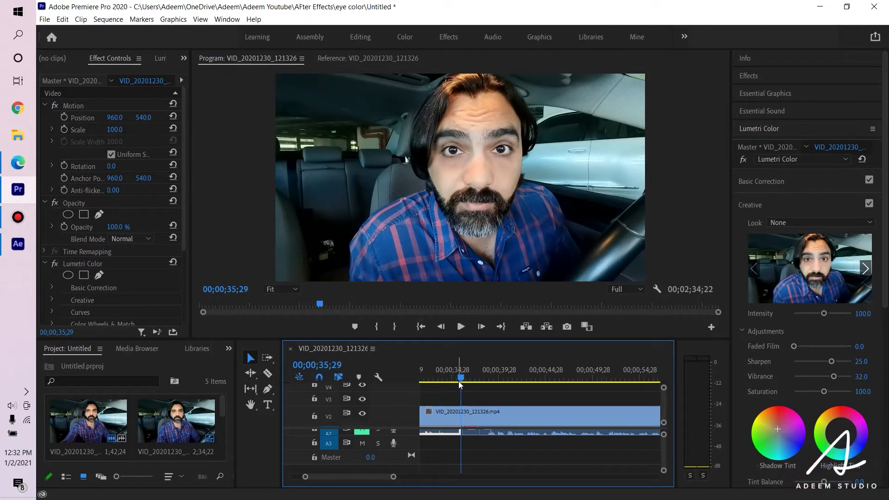
{"action": "left_click", "coordinate": [268, 373]}
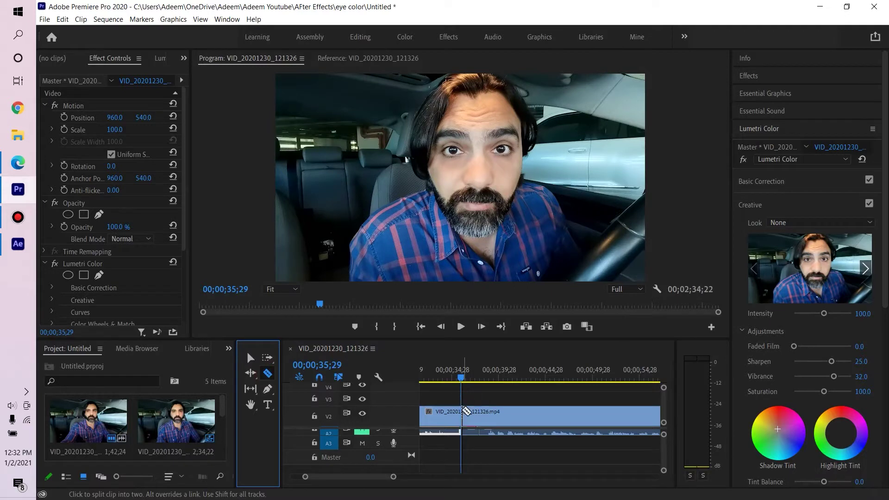
{"action": "left_click", "coordinate": [461, 411]}
{"action": "left_click_drag", "start_coordinate": [463, 379], "coordinate": [485, 379]}
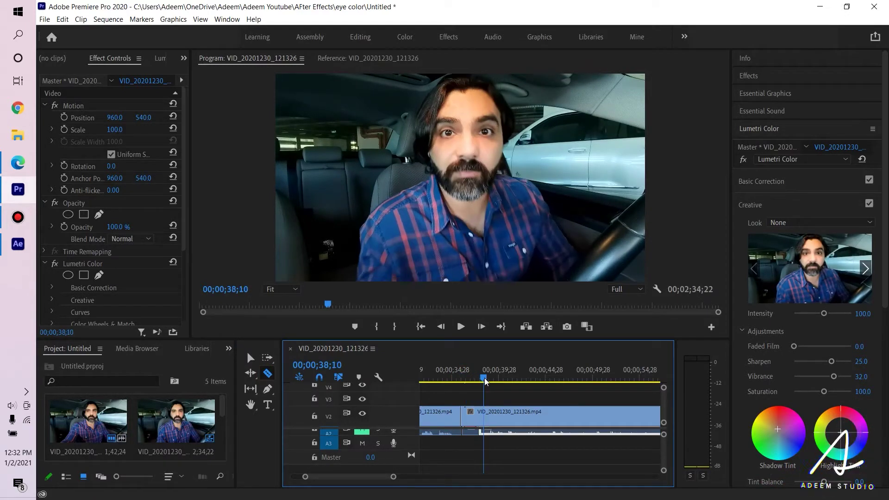
{"action": "left_click_drag", "start_coordinate": [485, 380], "coordinate": [482, 382]}
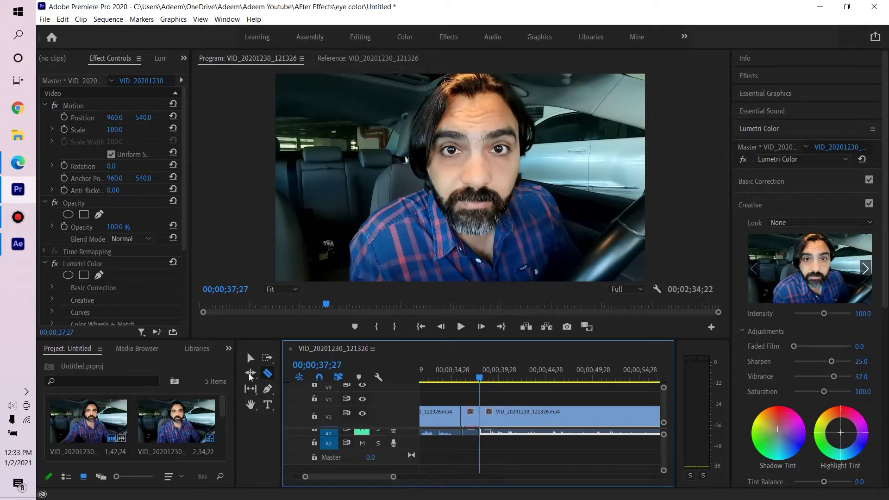
{"action": "left_click", "coordinate": [251, 357]}
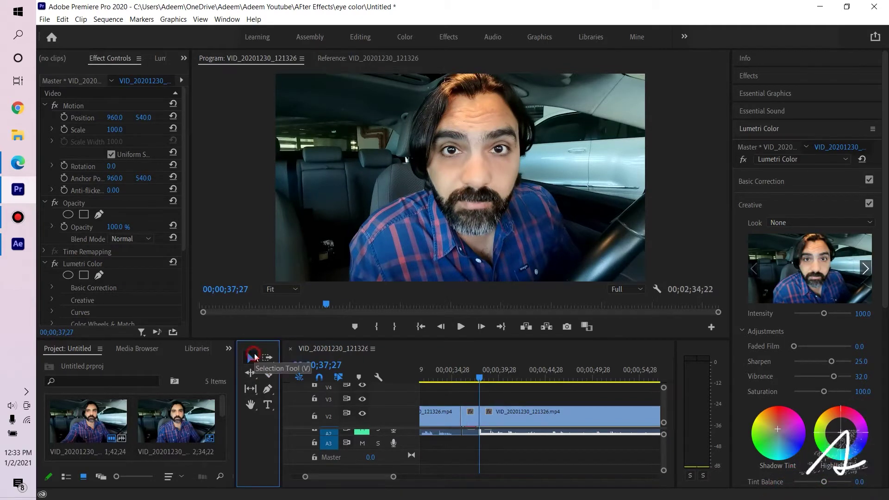
{"action": "left_click", "coordinate": [470, 419]}
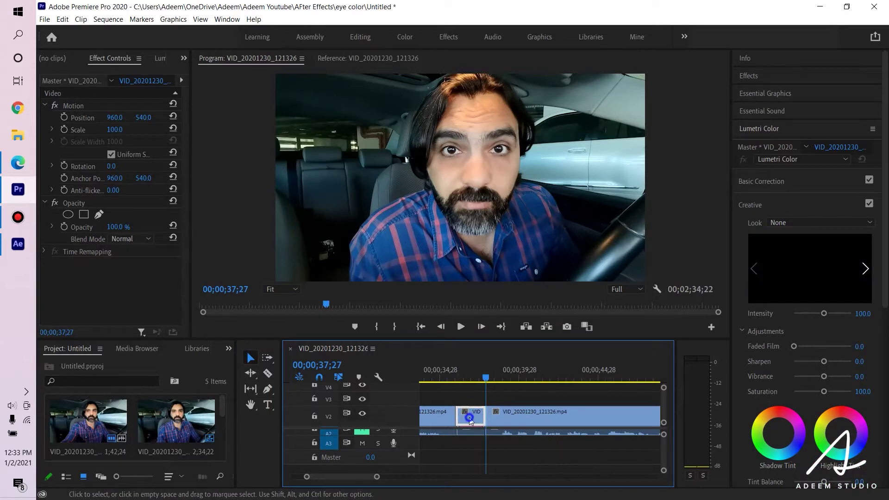
- Replace the middle clip with a linked After Effects composition, saving the project as '123 eyes'
{"action": "right_click", "coordinate": [470, 420]}
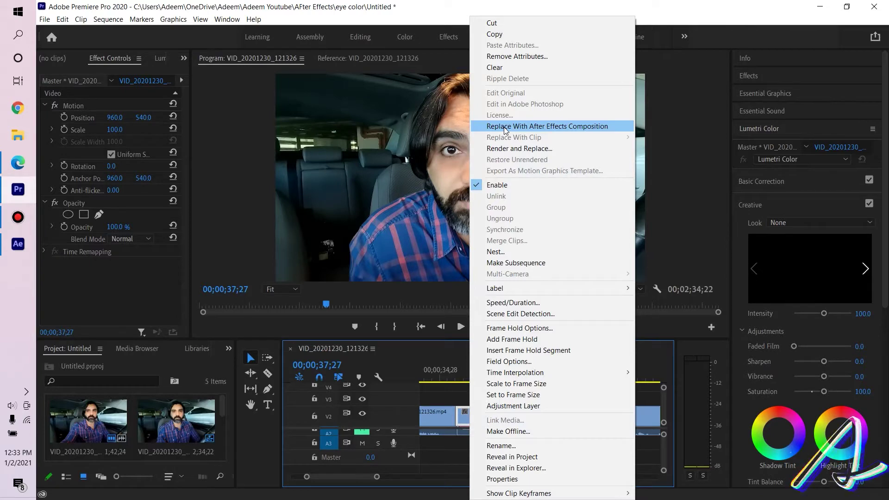
{"action": "left_click", "coordinate": [505, 126]}
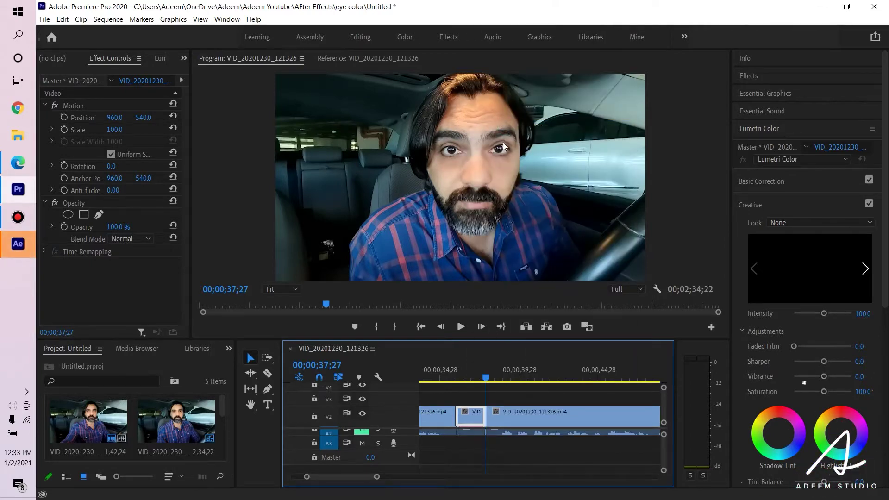
{"action": "left_click", "coordinate": [14, 255]}
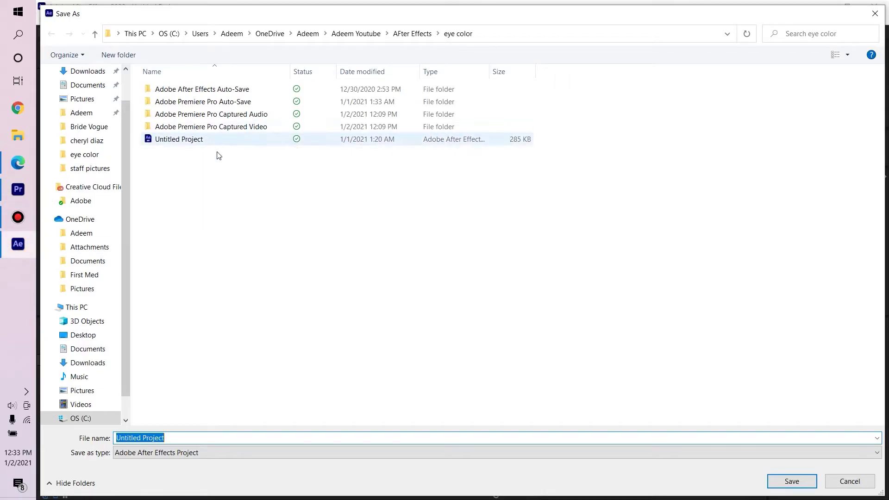
{"action": "type", "text": "123 eyes"}
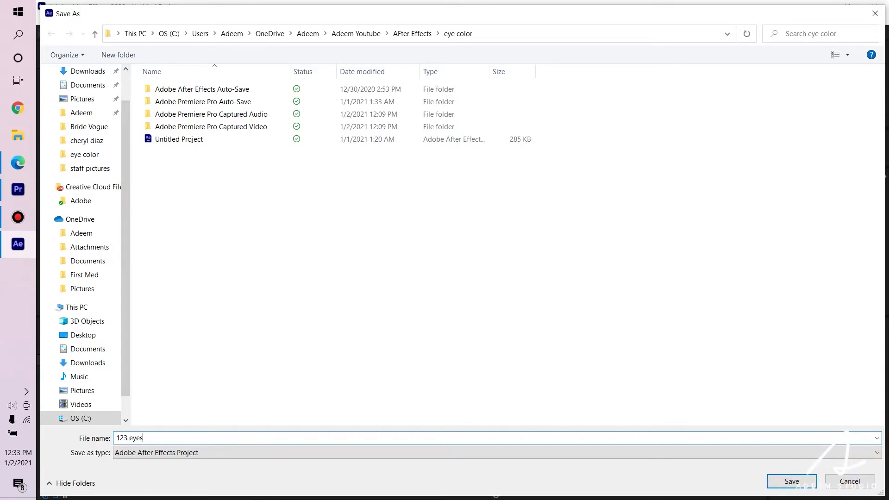
{"action": "left_click", "coordinate": [792, 482]}
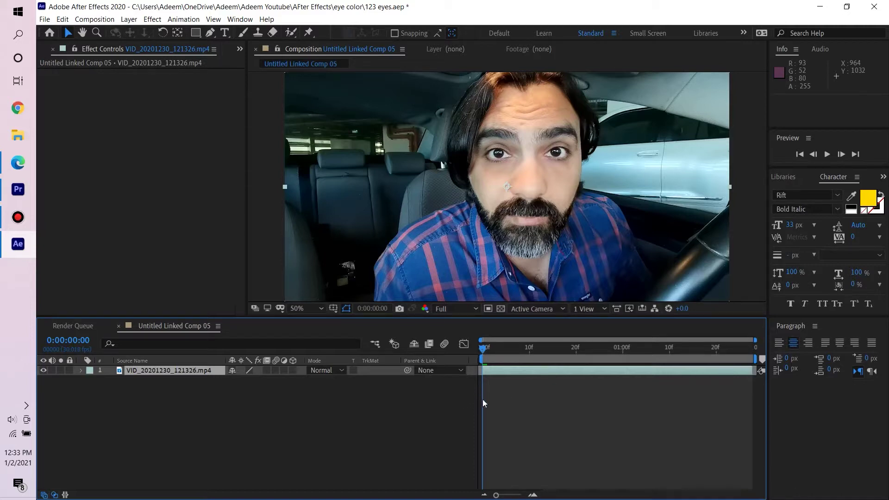
- Enlarge the viewer, switch to the Motion Tracking workspace and start Tracker 1 on the clip layer
{"action": "left_click_drag", "start_coordinate": [441, 318], "coordinate": [441, 369]}
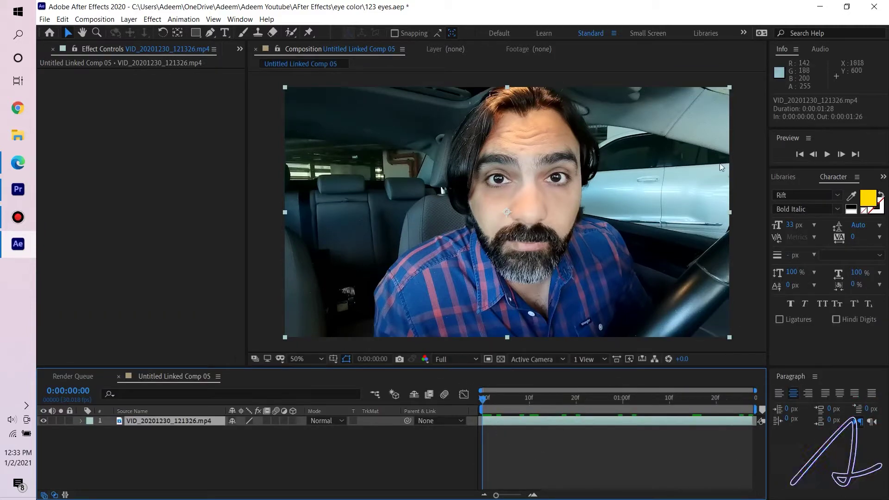
{"action": "left_click", "coordinate": [743, 33]}
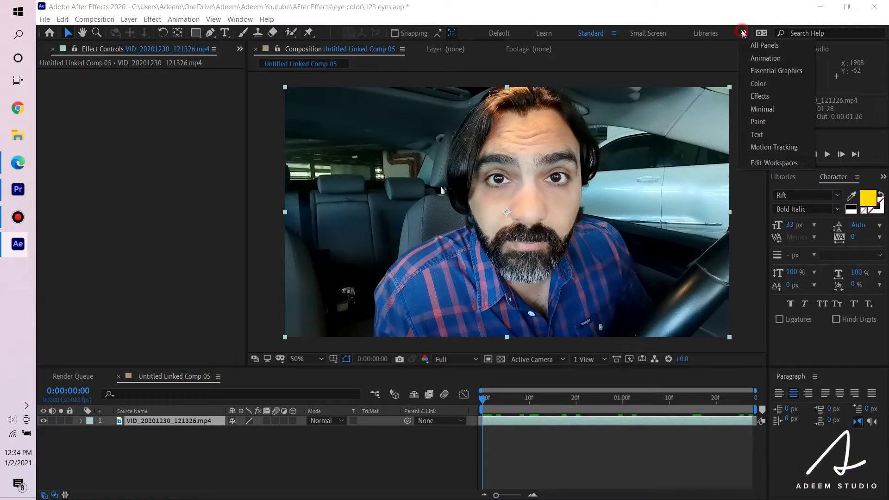
{"action": "left_click", "coordinate": [766, 147]}
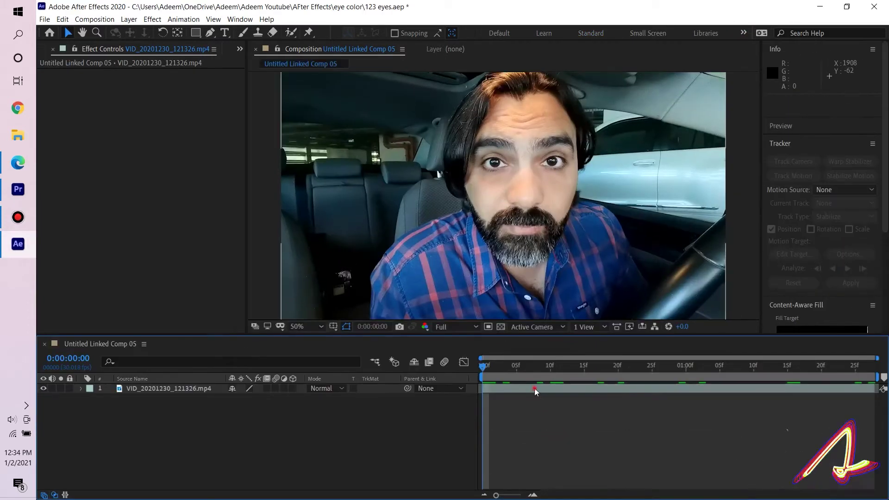
{"action": "left_click", "coordinate": [535, 390]}
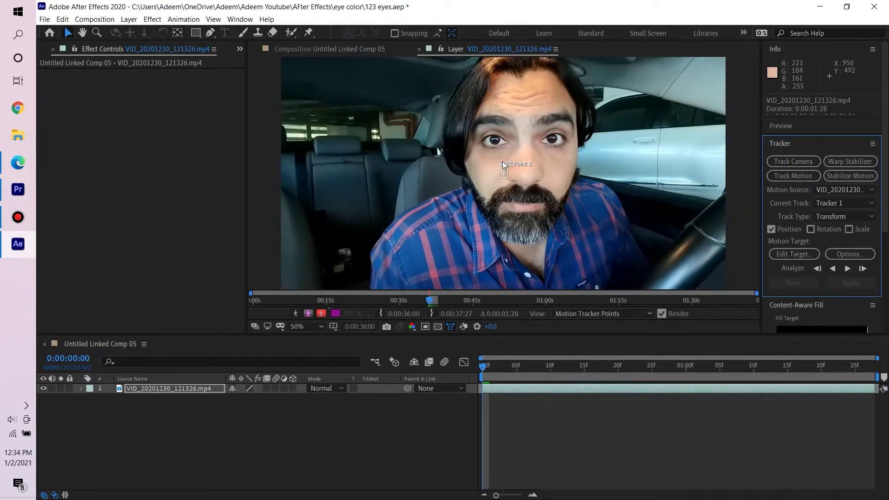
- Move Track Point 1 onto the left eye, fitting its search and feature boxes around the iris and pupil
{"action": "scroll", "coordinate": [503, 165], "scroll_direction": "up", "scroll_amount": 2}
{"action": "left_click_drag", "start_coordinate": [506, 175], "coordinate": [486, 102]}
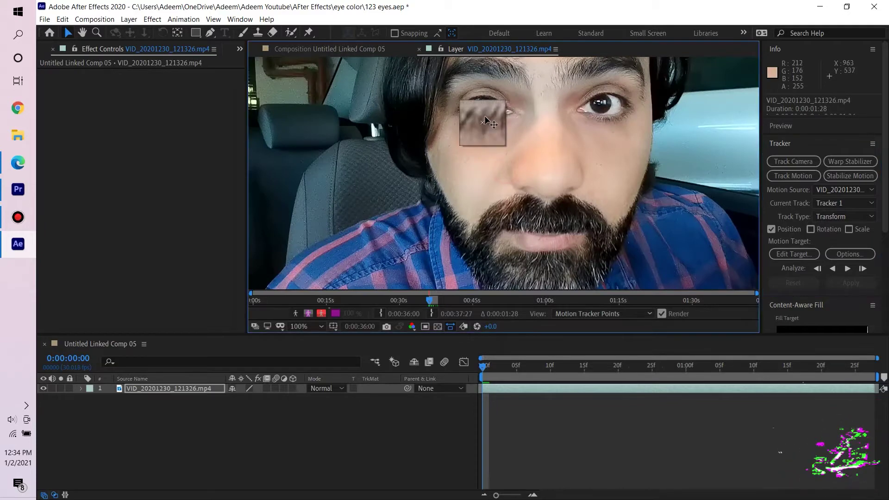
{"action": "scroll", "coordinate": [485, 87], "scroll_direction": "up", "scroll_amount": 2}
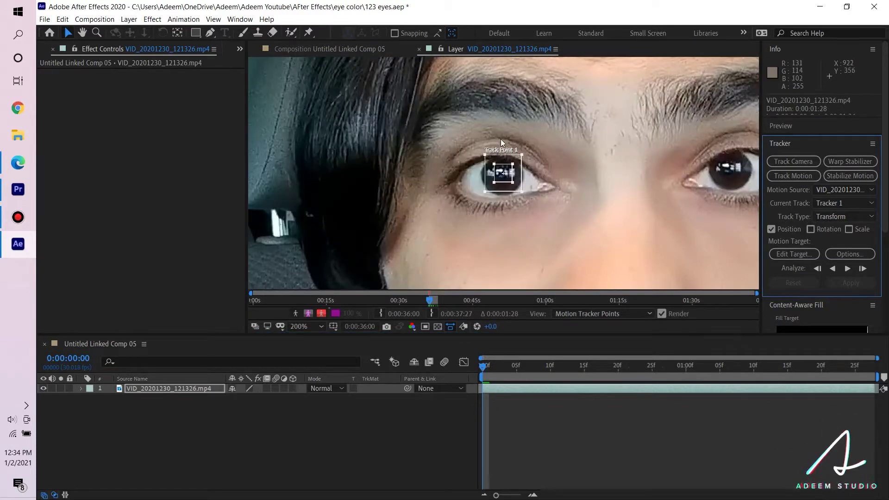
{"action": "scroll", "coordinate": [505, 172], "scroll_direction": "up", "scroll_amount": 3}
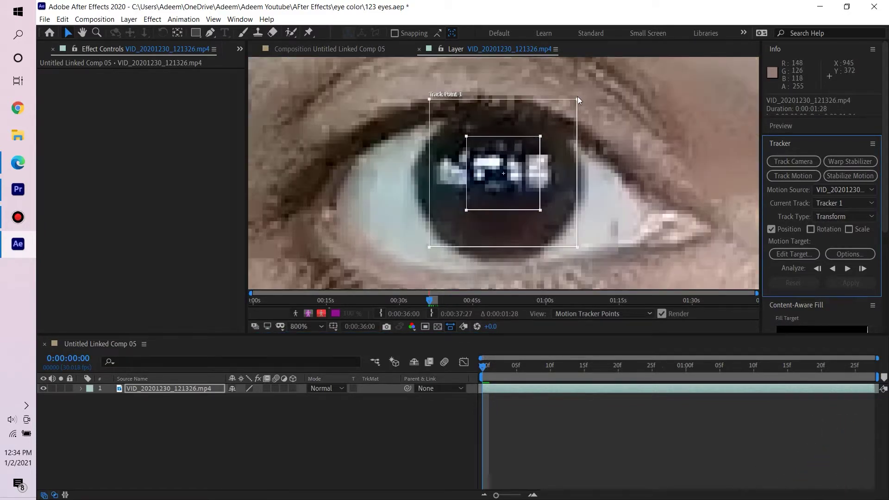
{"action": "mouse_move", "coordinate": [577, 98]}
{"action": "left_mouse_down"}
{"action": "mouse_move", "coordinate": [556, 118]}
{"action": "mouse_move", "coordinate": [566, 110]}
{"action": "left_mouse_up"}
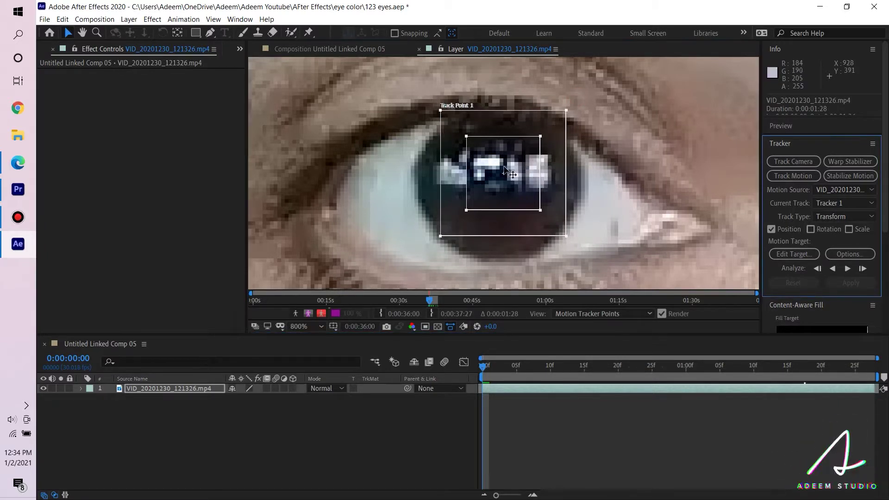
{"action": "left_click_drag", "start_coordinate": [503, 168], "coordinate": [495, 176]}
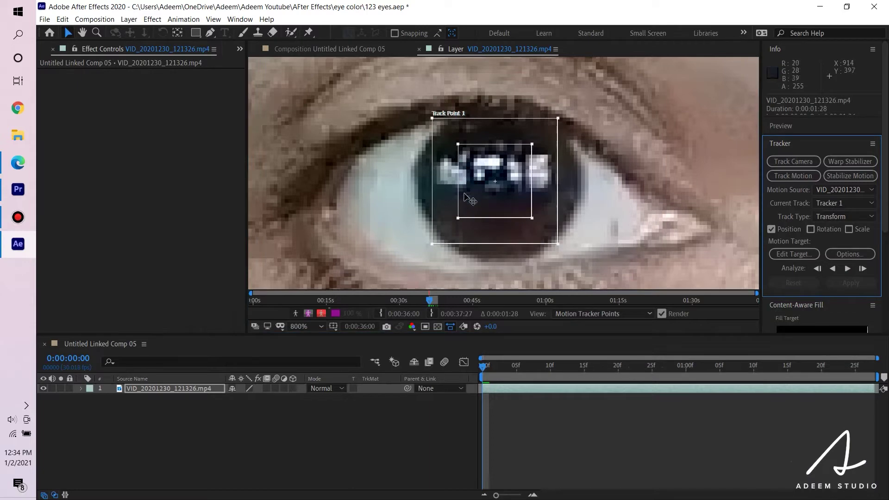
{"action": "left_click_drag", "start_coordinate": [530, 218], "coordinate": [527, 213]}
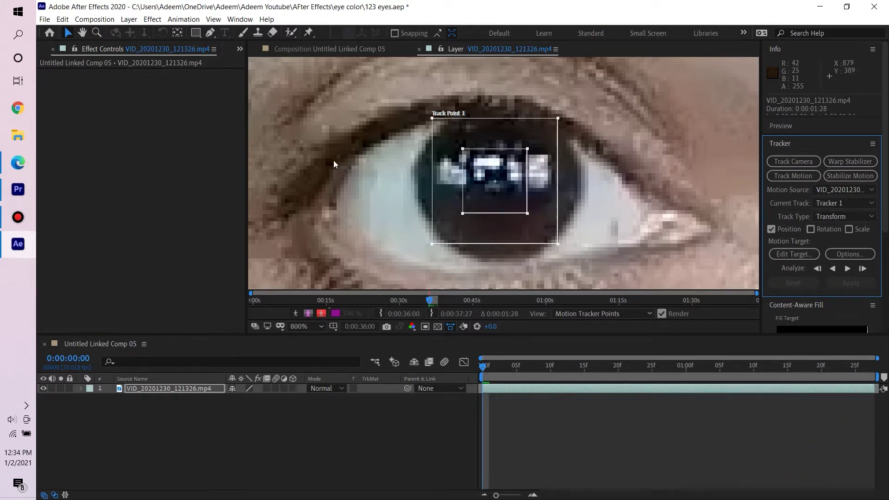
{"action": "key", "text": "comma"}
{"action": "key", "text": "comma"}
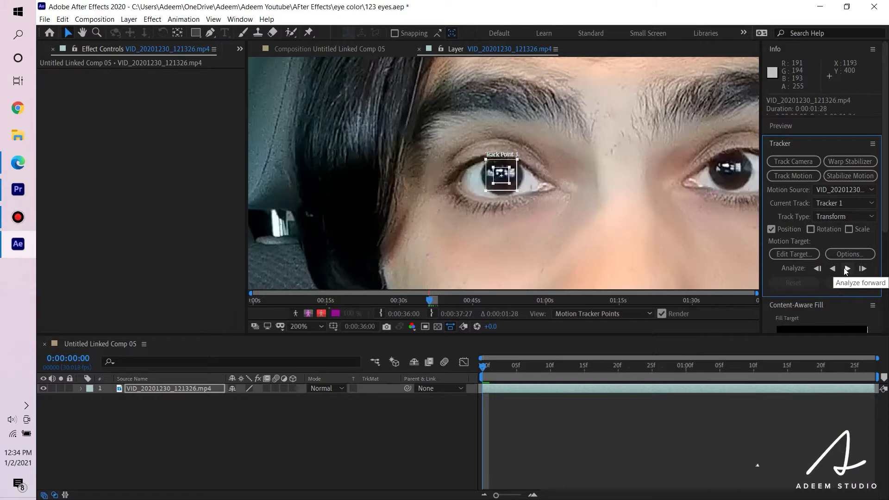
- Track the eye forward through the whole clip
{"action": "left_click", "coordinate": [481, 367]}
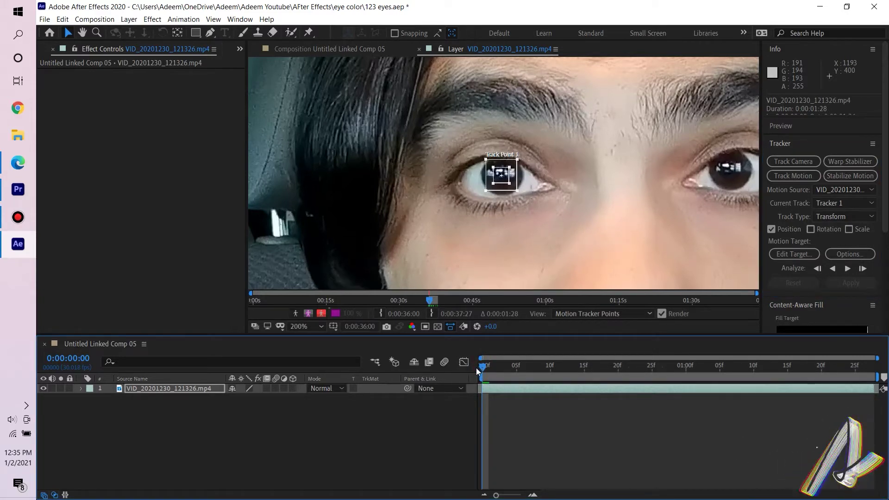
{"action": "left_click", "coordinate": [846, 272]}
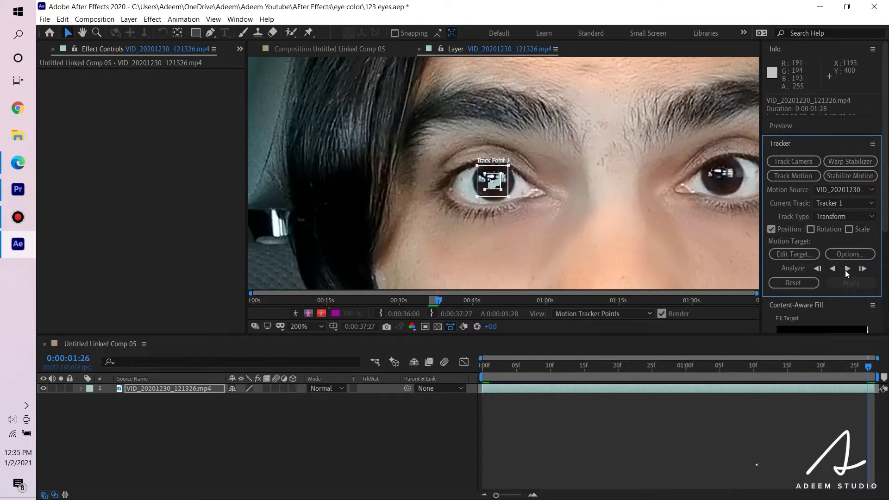
{"action": "left_click", "coordinate": [611, 407]}
- Add a Null 1 layer and choose it as the tracker's motion target
{"action": "right_click", "coordinate": [296, 428]}
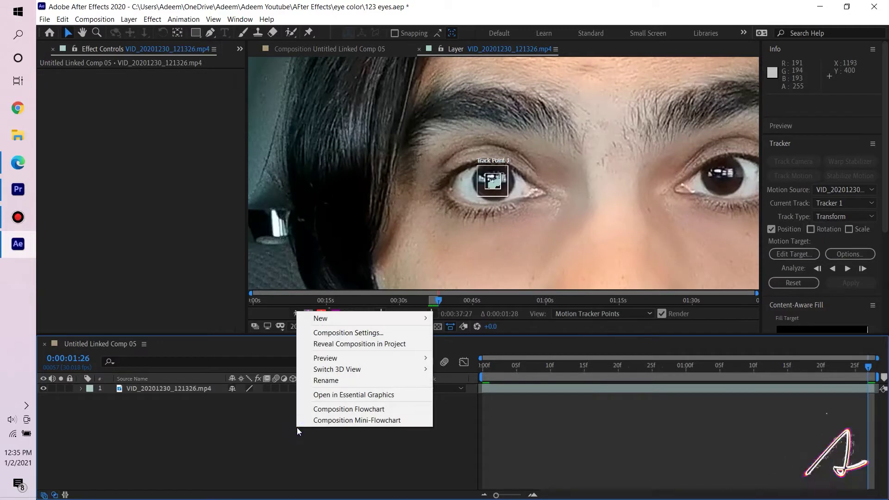
{"action": "mouse_move", "coordinate": [371, 317]}
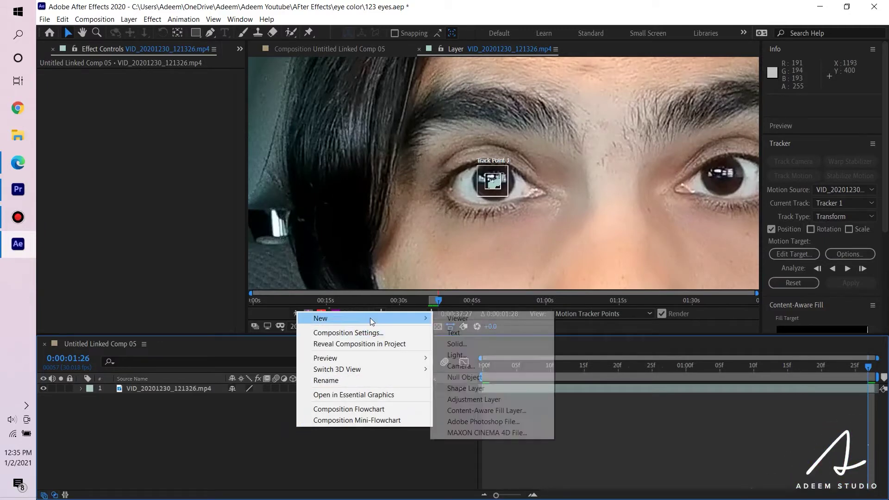
{"action": "left_click", "coordinate": [477, 379]}
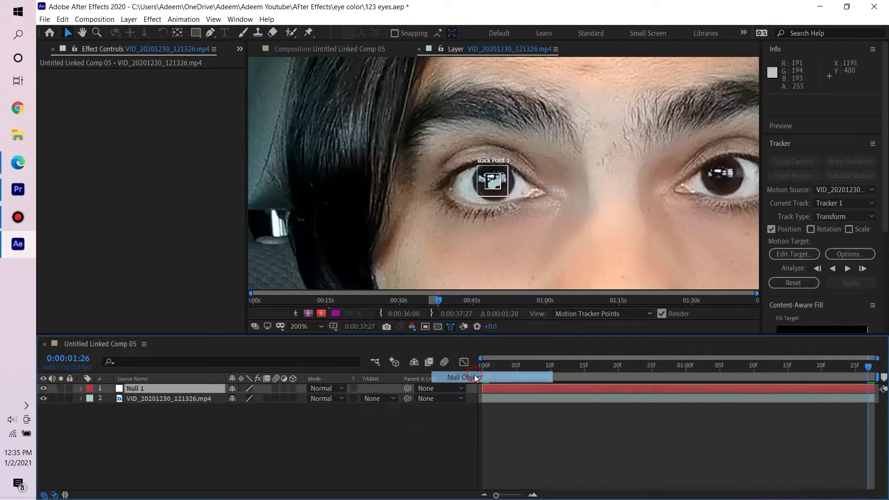
{"action": "left_click", "coordinate": [533, 390]}
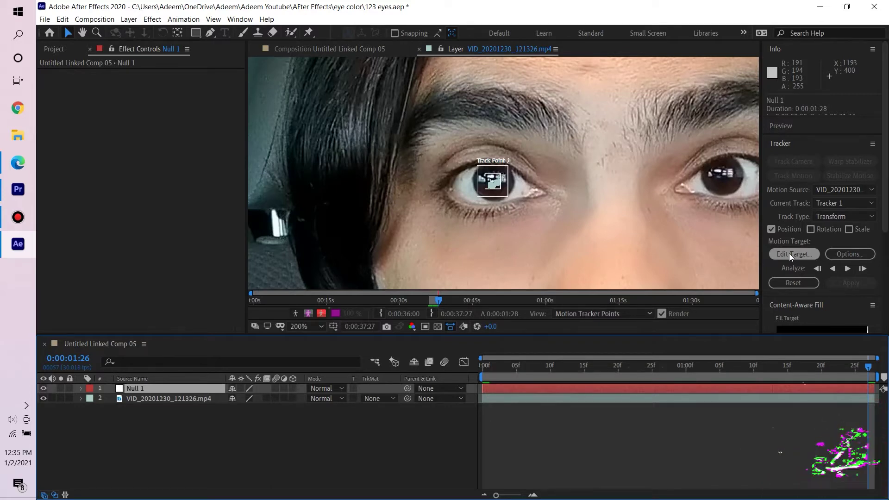
{"action": "left_click", "coordinate": [787, 255]}
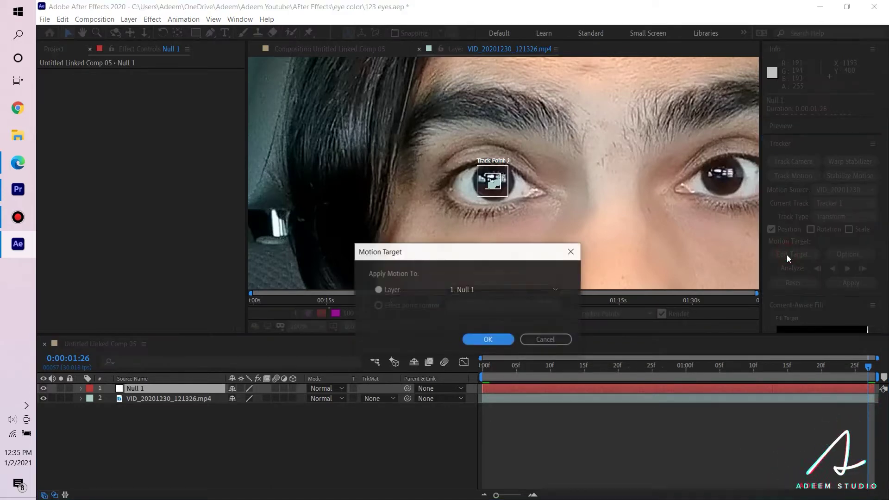
- Confirm Null 1 as motion target and apply the eye track to it in X and Y
{"action": "left_click", "coordinate": [495, 340]}
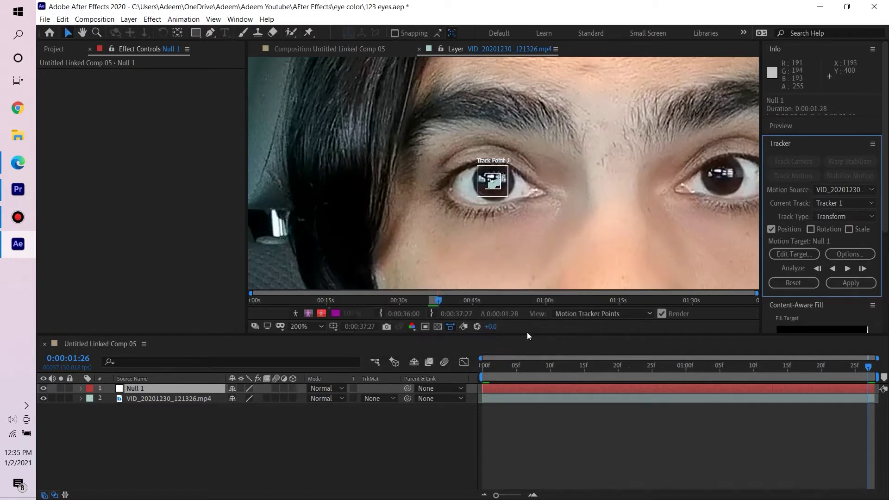
{"action": "left_click", "coordinate": [851, 284]}
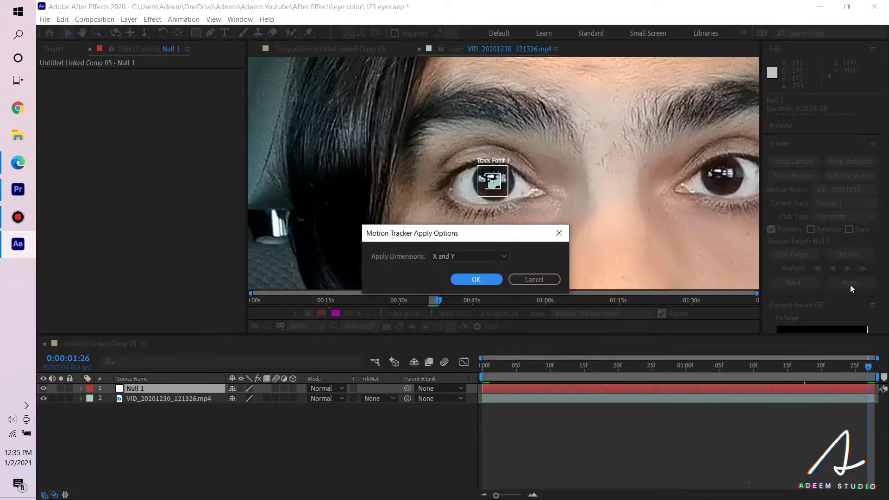
{"action": "left_click", "coordinate": [459, 257]}
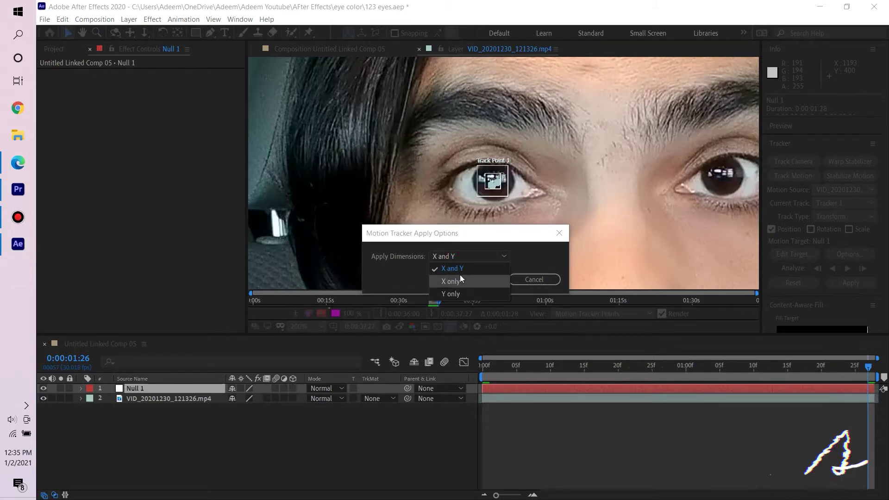
{"action": "left_click", "coordinate": [460, 270]}
{"action": "left_click", "coordinate": [474, 280]}
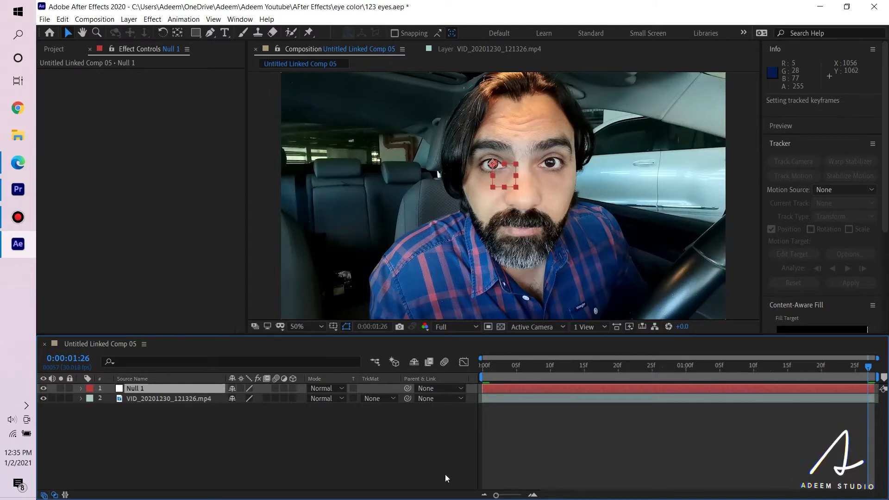
{"action": "left_click", "coordinate": [571, 461]}
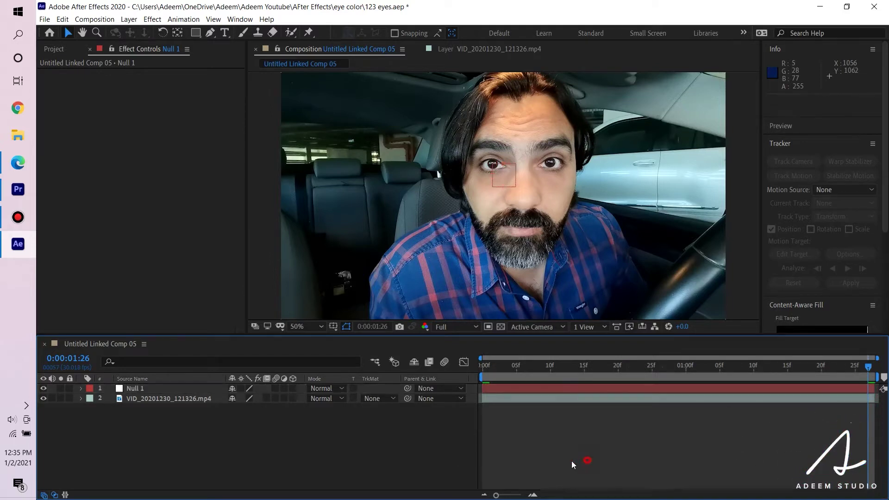
{"action": "right_click", "coordinate": [341, 443]}
- Add a new Adjustment Layer 1 above Null 1 and select it
{"action": "mouse_move", "coordinate": [429, 335]}
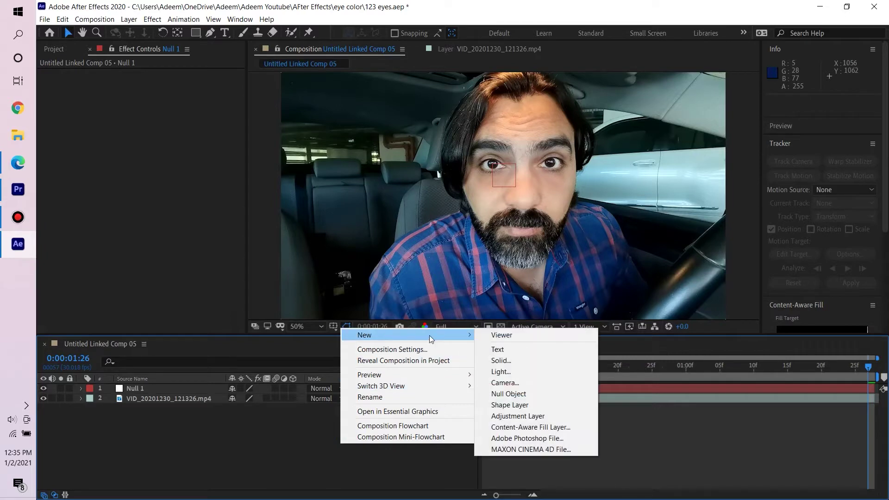
{"action": "left_click", "coordinate": [520, 416]}
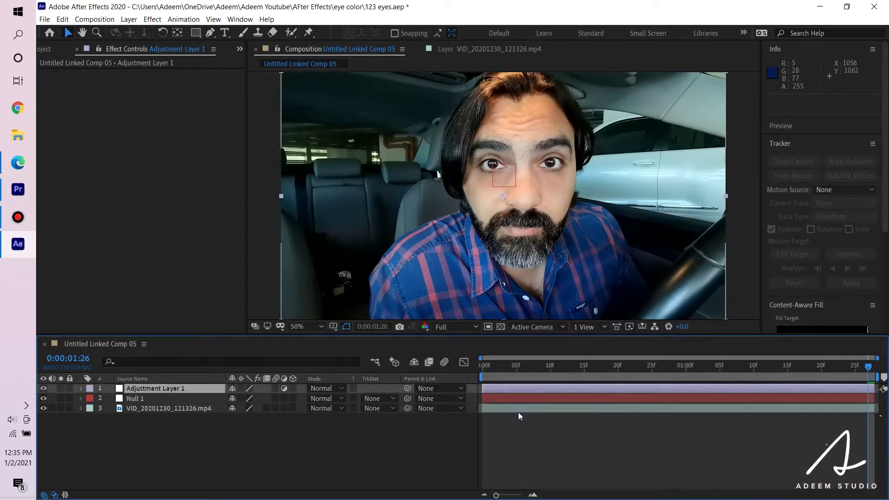
{"action": "left_click", "coordinate": [515, 388]}
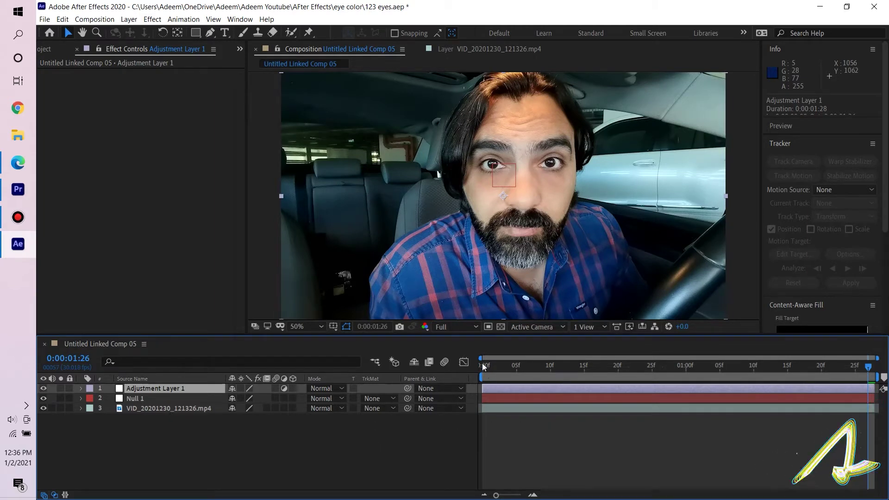
- Return to the first frame and zoom the viewer to 400%, centred on the left eye
{"action": "key", "text": "space"}
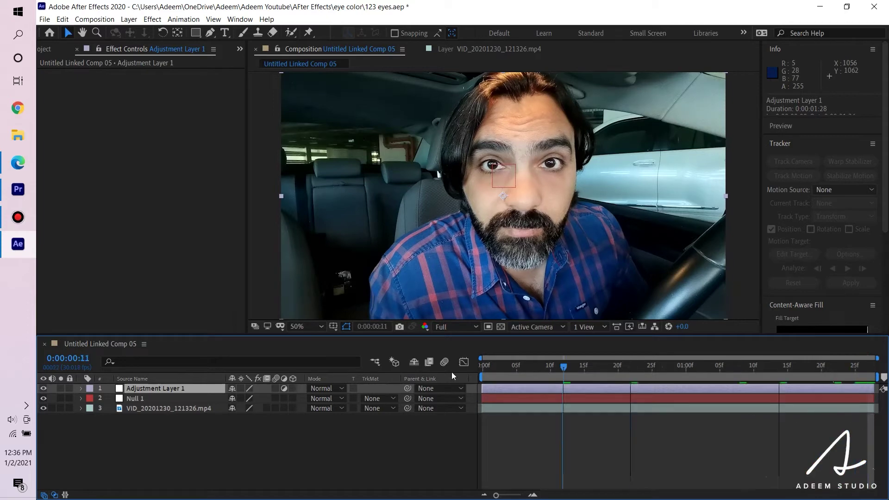
{"action": "key", "text": "period"}
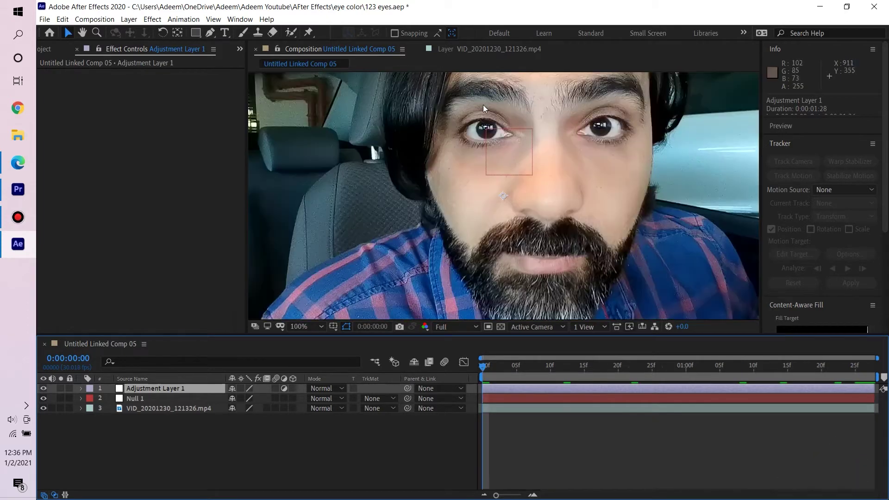
{"action": "key", "text": "period"}
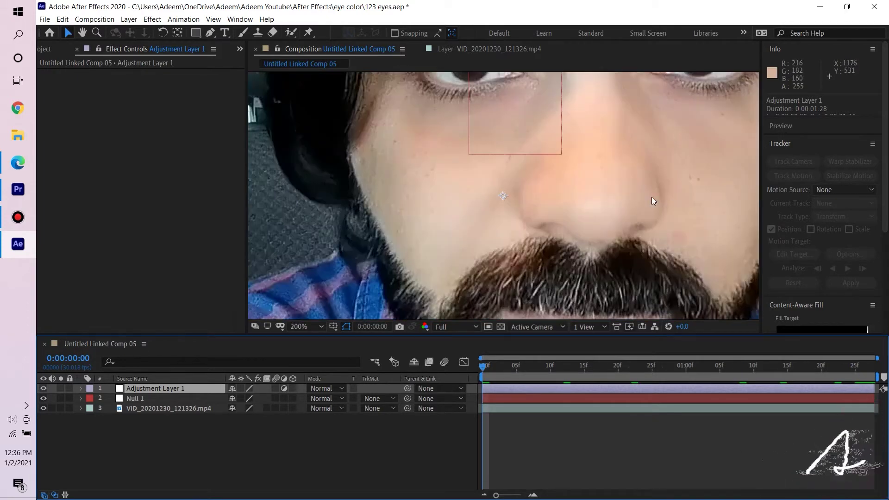
{"action": "left_click", "coordinate": [82, 32]}
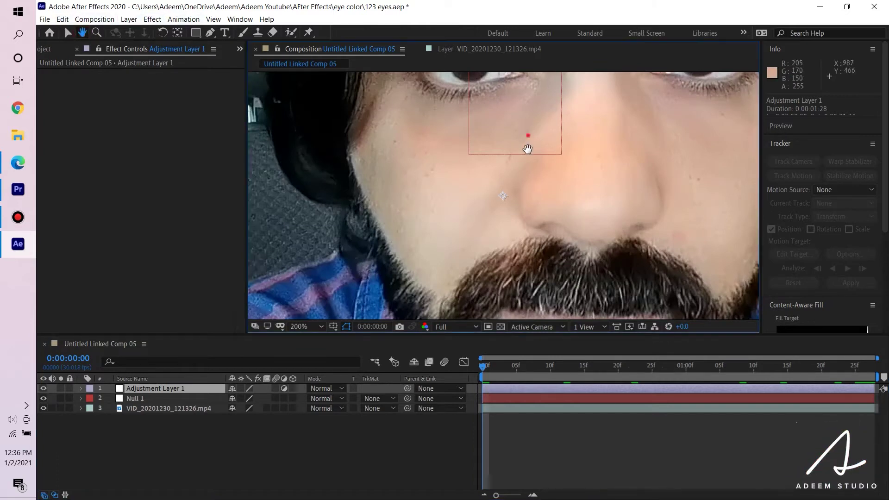
{"action": "left_click_drag", "start_coordinate": [509, 111], "coordinate": [510, 224]}
{"action": "key", "text": "period"}
{"action": "left_click_drag", "start_coordinate": [477, 160], "coordinate": [493, 190]}
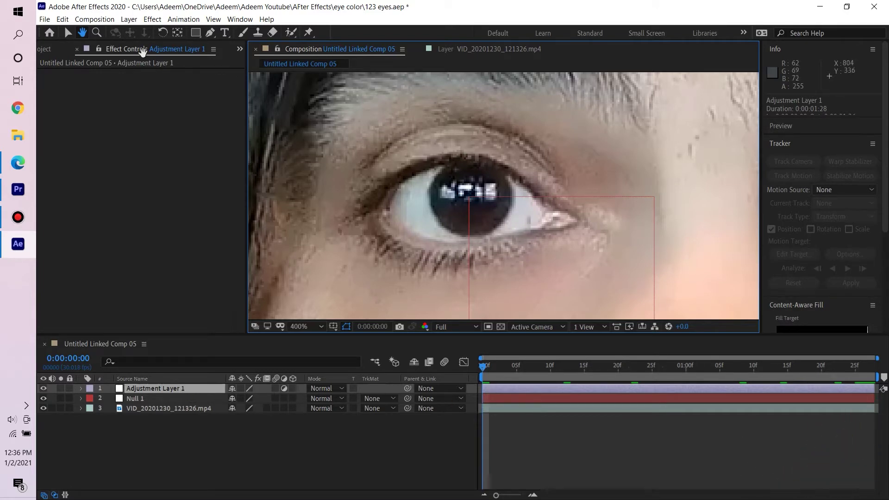
- Start a Pen mask on Adjustment Layer 1 along the iris's left and bottom edges
{"action": "left_click", "coordinate": [209, 34]}
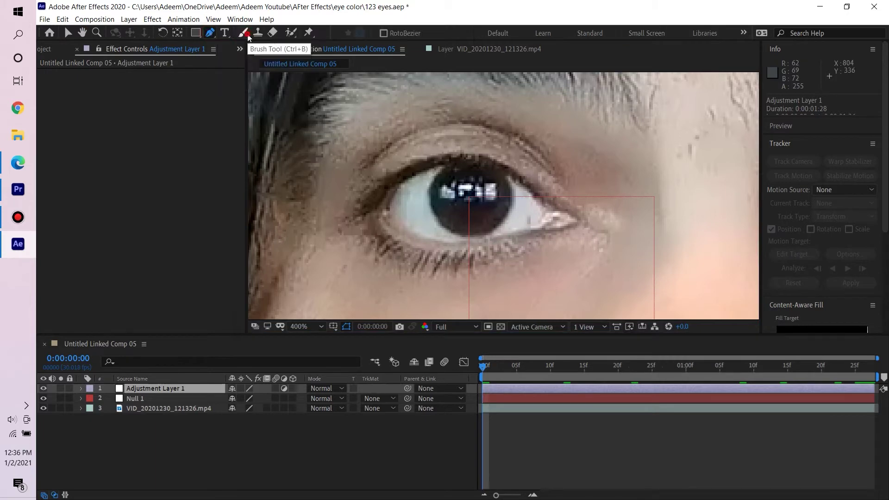
{"action": "left_click", "coordinate": [446, 167]}
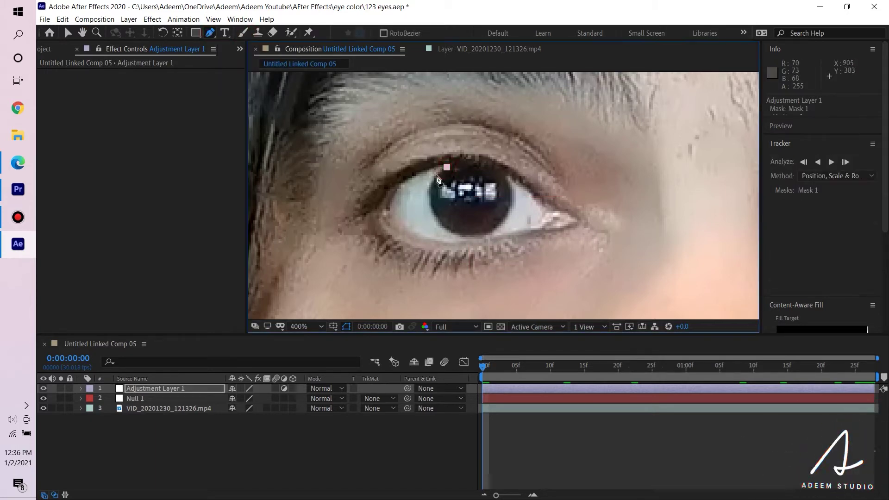
{"action": "left_click", "coordinate": [437, 175]}
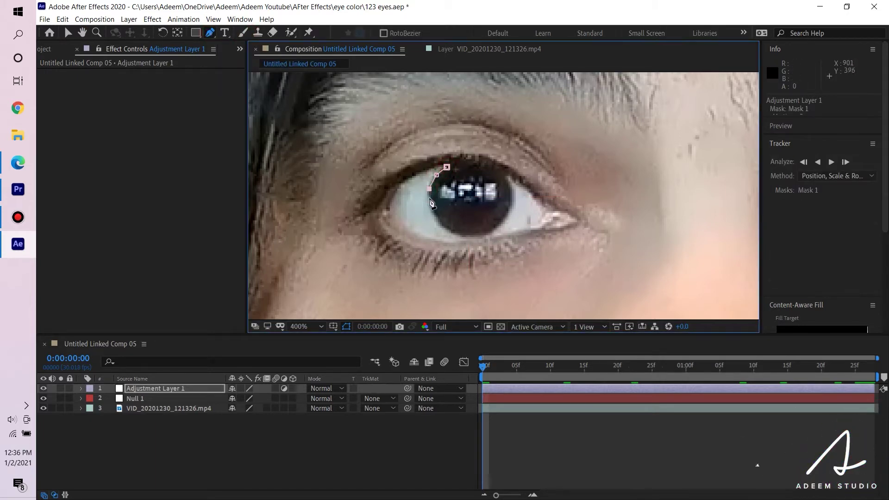
{"action": "left_click", "coordinate": [431, 208]}
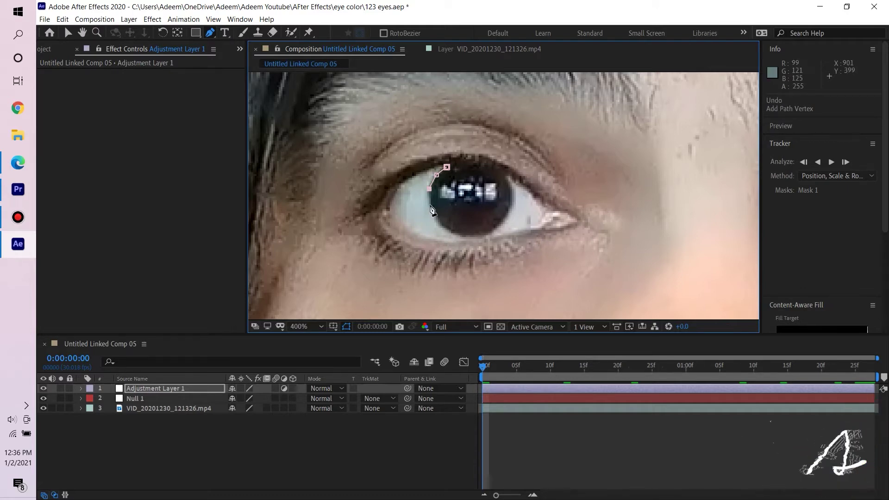
{"action": "left_click", "coordinate": [439, 222]}
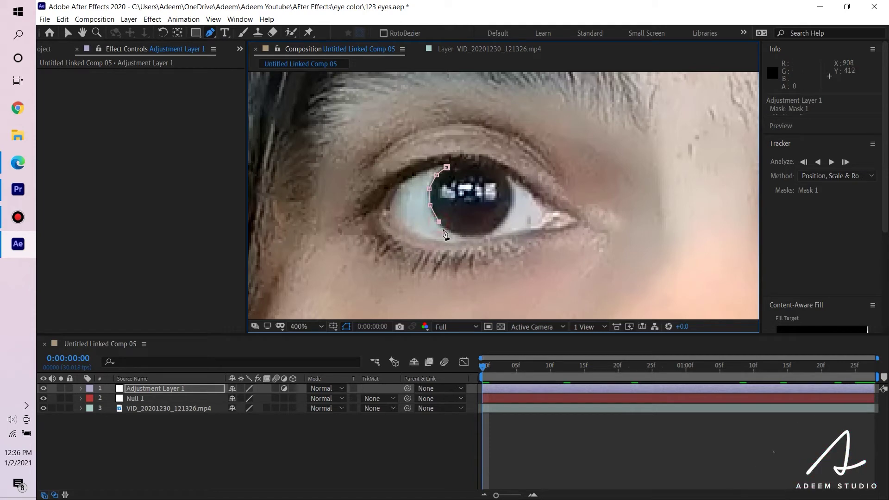
{"action": "left_click", "coordinate": [466, 237]}
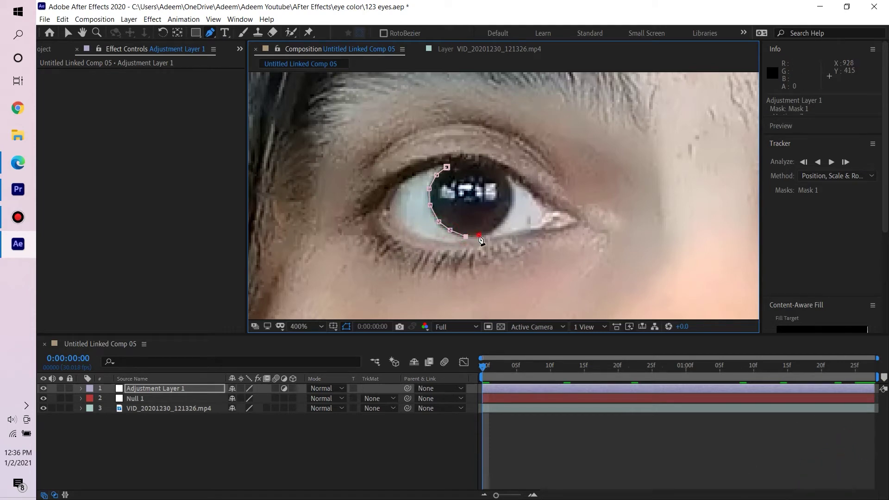
{"action": "key", "text": "ctrl+z"}
{"action": "left_click", "coordinate": [479, 236]}
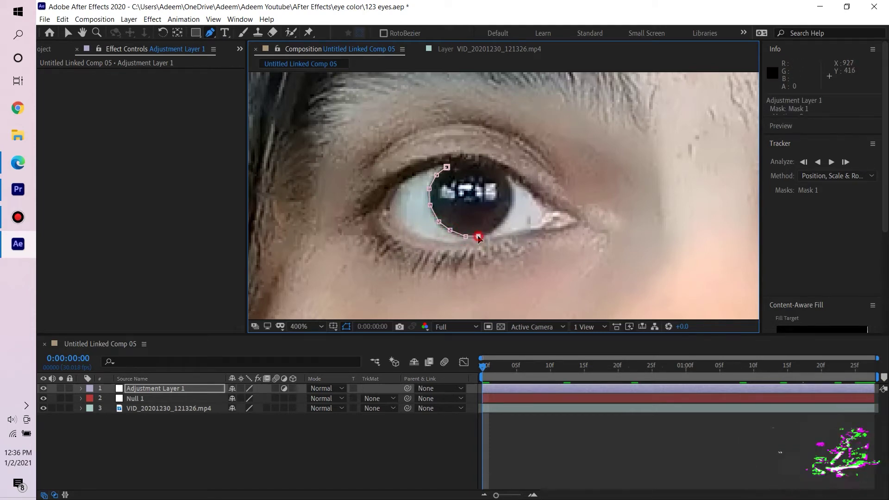
- Continue the mask up the iris's right and top edges and close it at the first point
{"action": "left_click", "coordinate": [492, 231]}
{"action": "left_click", "coordinate": [501, 224]}
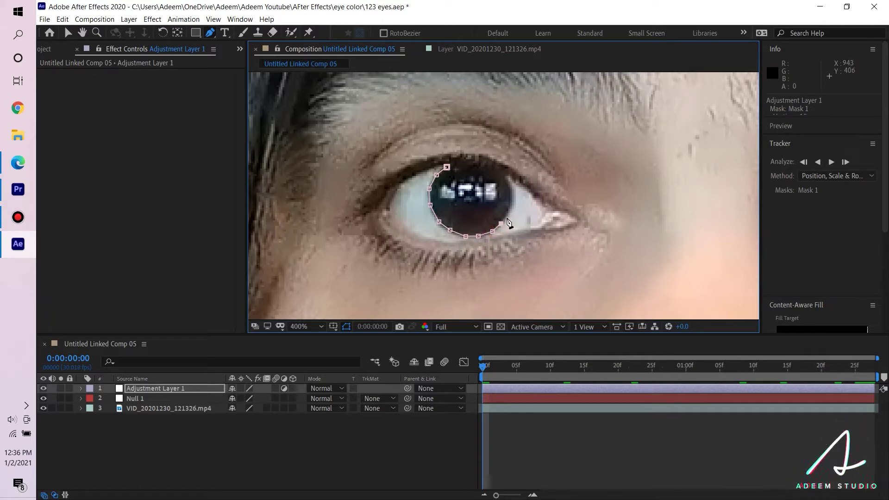
{"action": "left_click", "coordinate": [515, 191]}
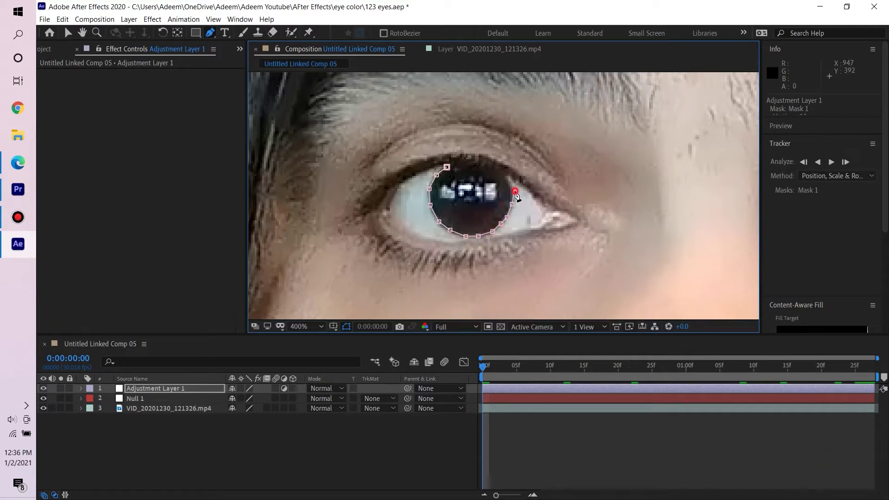
{"action": "left_click", "coordinate": [493, 170]}
{"action": "left_click", "coordinate": [475, 165]}
{"action": "left_click", "coordinate": [463, 163]}
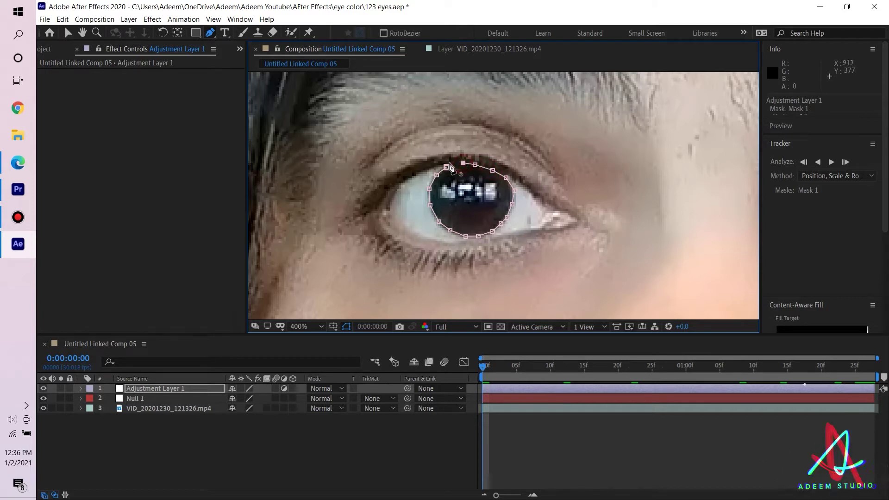
{"action": "left_click", "coordinate": [447, 167]}
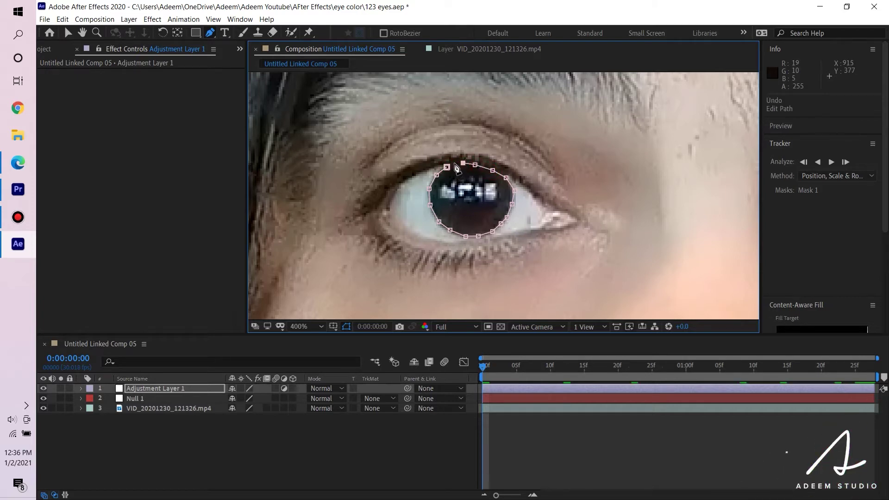
{"action": "left_click", "coordinate": [410, 432]}
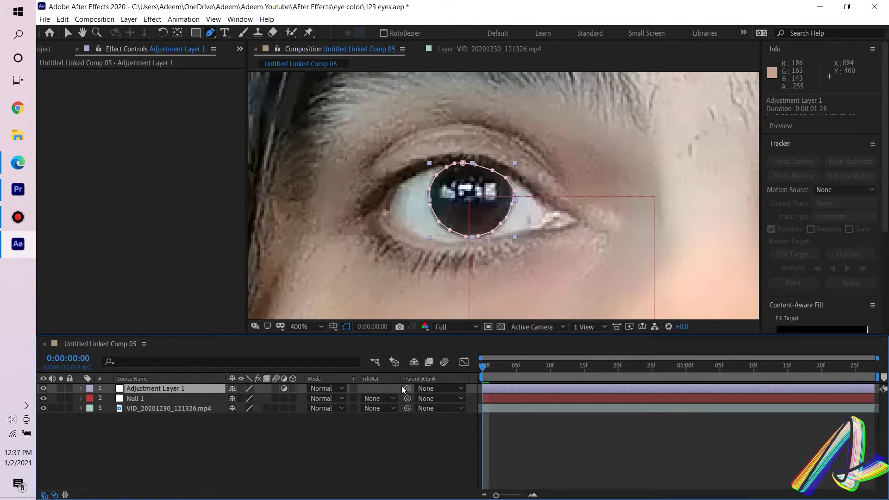
- Parent Adjustment Layer 1 to Null 1, check the mask follows the eye, and return to Standard workspace
{"action": "left_click_drag", "start_coordinate": [406, 388], "coordinate": [191, 399]}
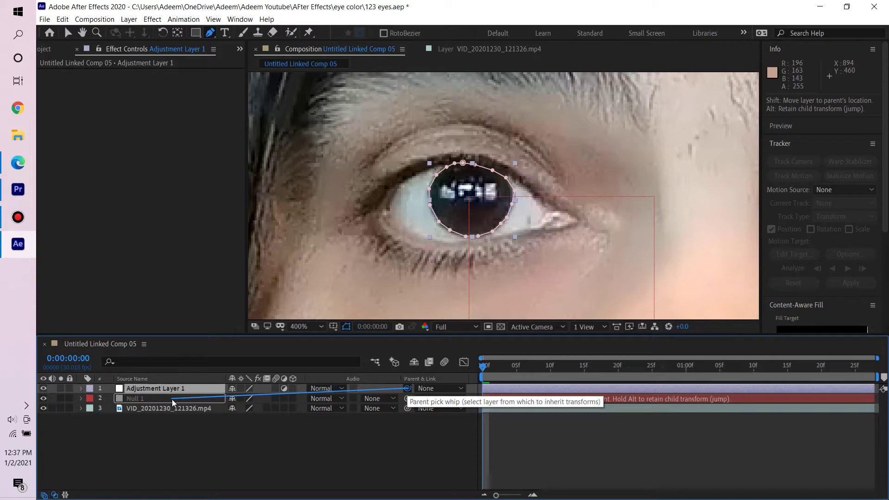
{"action": "left_click_drag", "start_coordinate": [172, 399], "coordinate": [172, 399]}
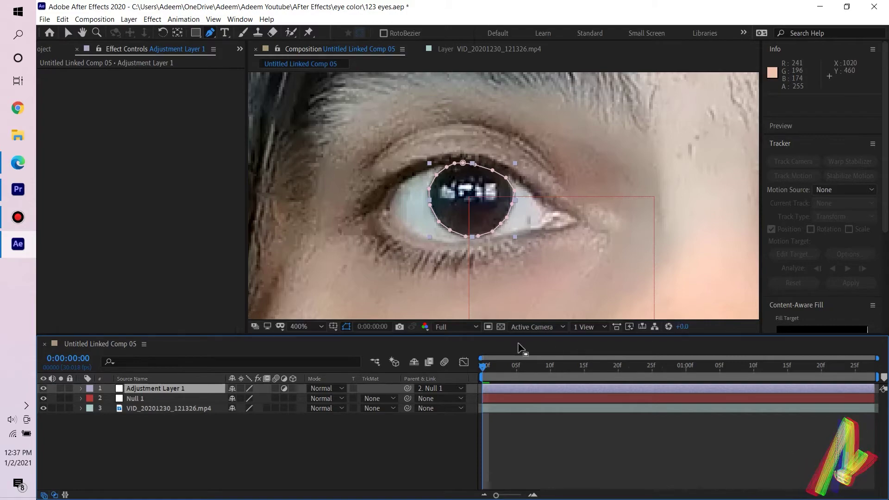
{"action": "mouse_move", "coordinate": [484, 366]}
{"action": "left_mouse_down"}
{"action": "mouse_move", "coordinate": [710, 379]}
{"action": "mouse_move", "coordinate": [467, 376]}
{"action": "left_mouse_up"}
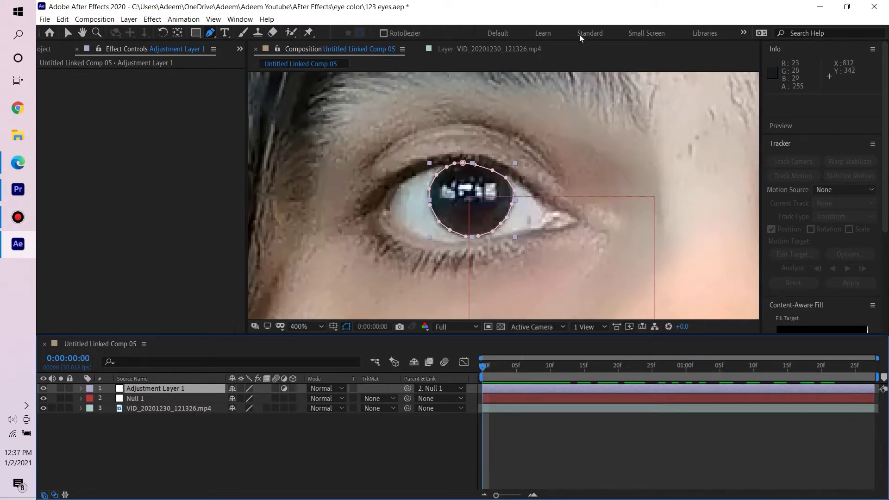
{"action": "left_click", "coordinate": [597, 33]}
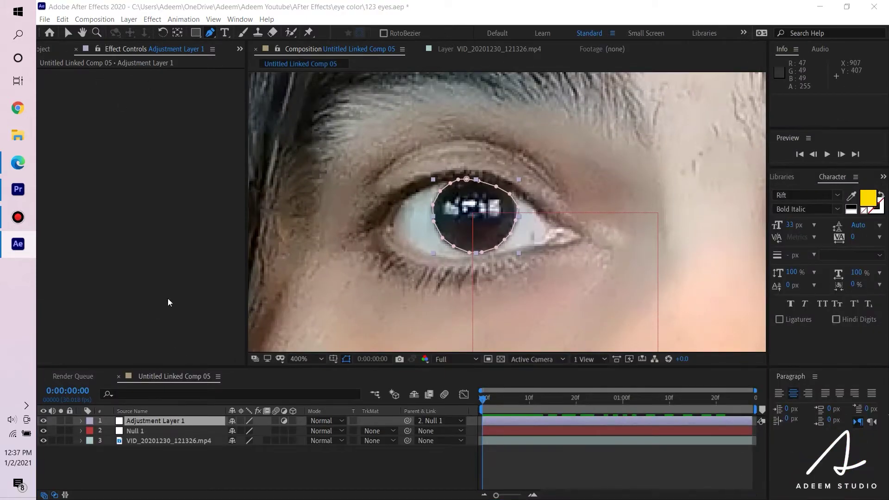
{"action": "left_click", "coordinate": [135, 460]}
{"action": "left_click", "coordinate": [142, 421]}
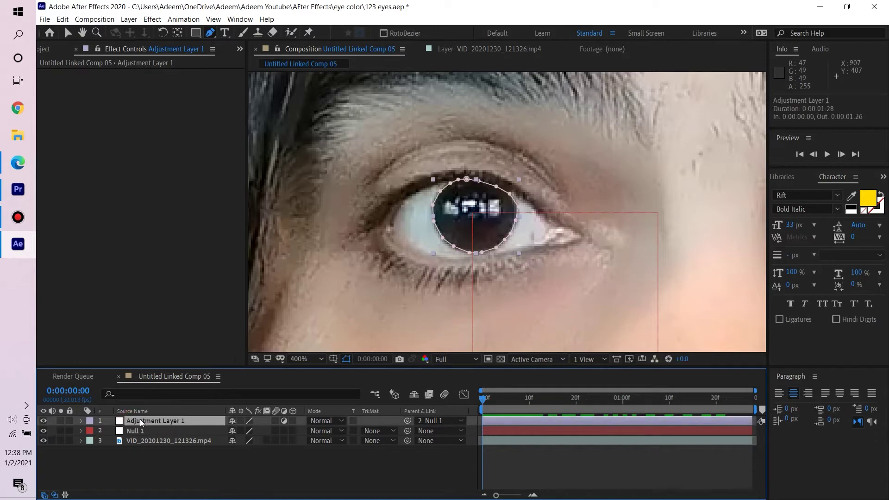
- Add Color Correction Exposure, then Hue/Saturation, to Adjustment Layer 1, leaving both at default values
{"action": "left_click", "coordinate": [152, 20]}
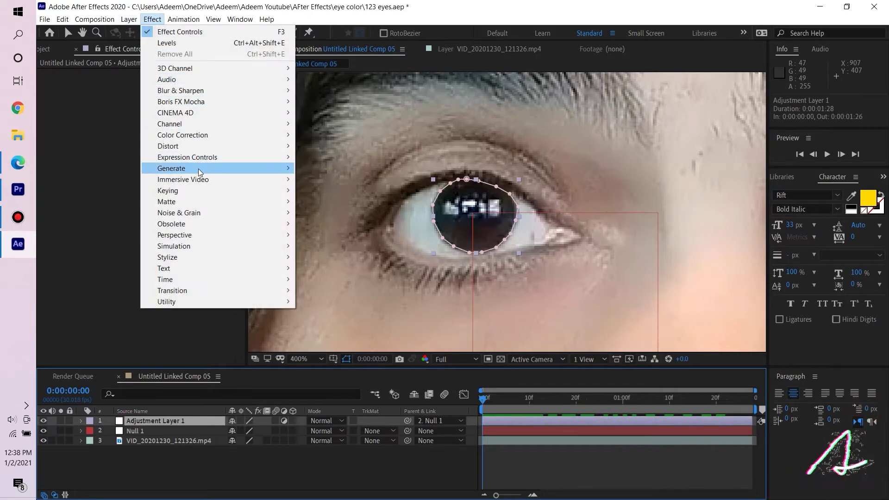
{"action": "mouse_move", "coordinate": [205, 132]}
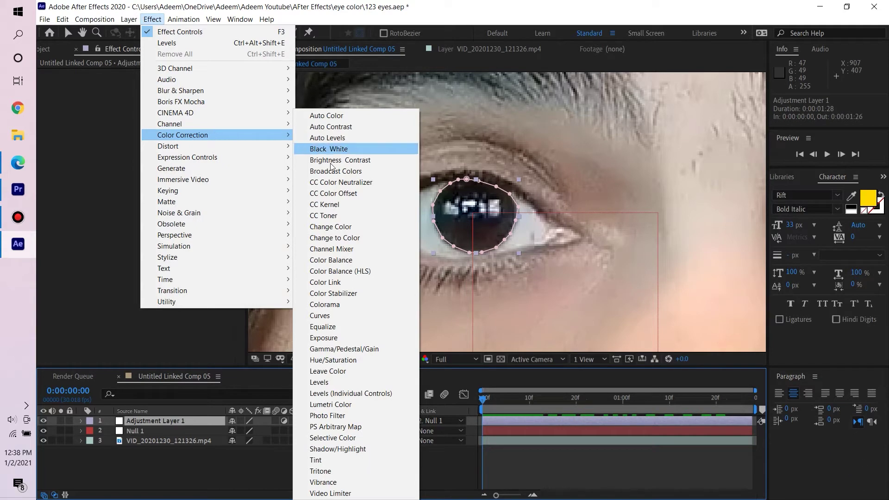
{"action": "left_click", "coordinate": [353, 338]}
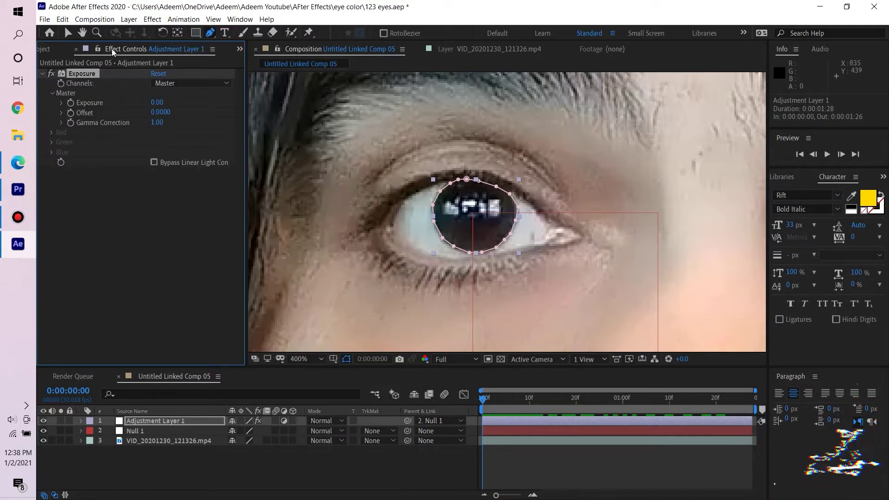
{"action": "left_click", "coordinate": [153, 19]}
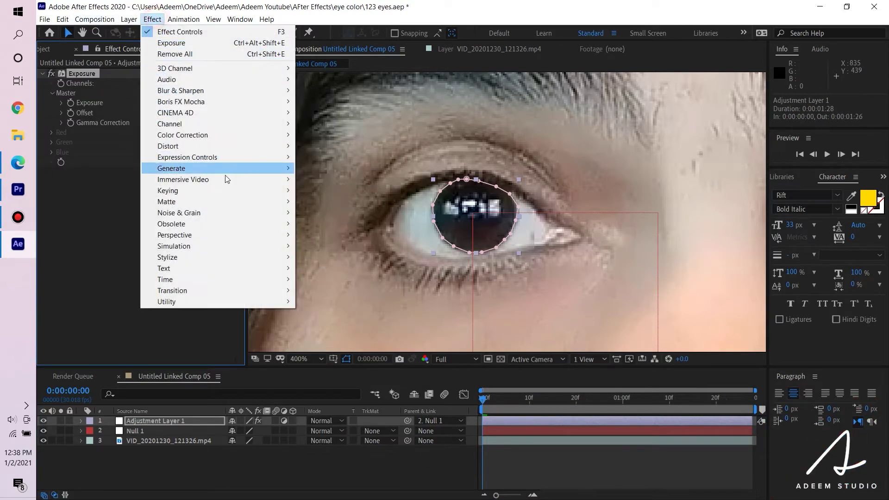
{"action": "mouse_move", "coordinate": [232, 131]}
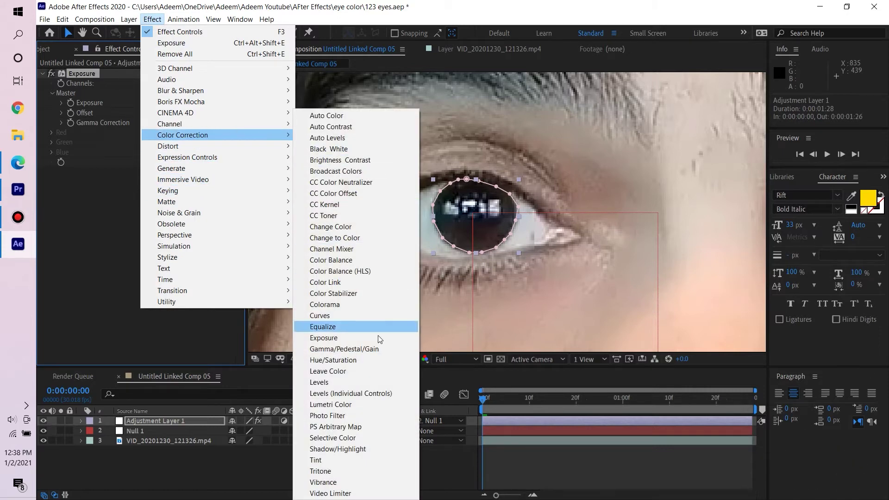
{"action": "left_click", "coordinate": [346, 362]}
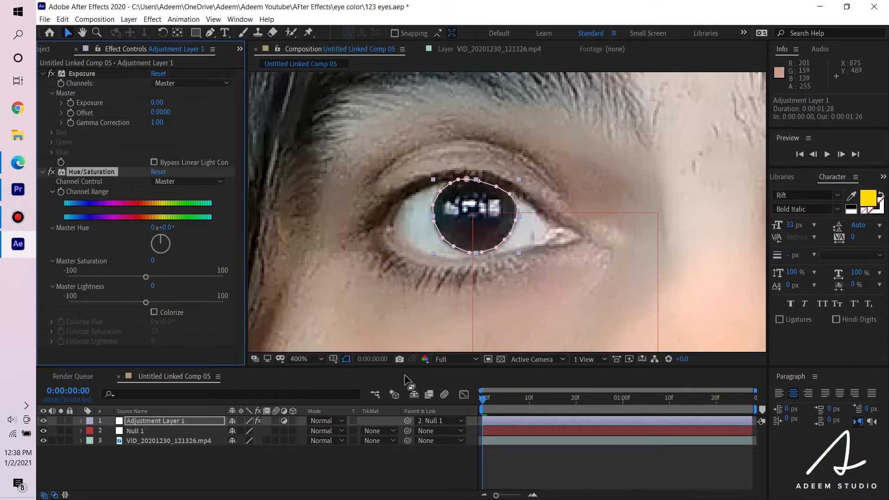
- Add a Levels effect, then turn on Colorize in the Hue/Saturation effect
{"action": "left_click", "coordinate": [152, 19]}
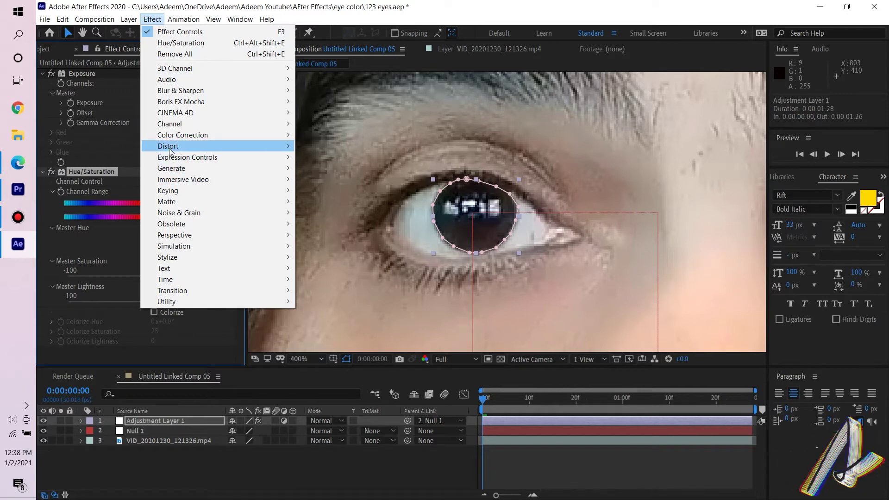
{"action": "mouse_move", "coordinate": [176, 137]}
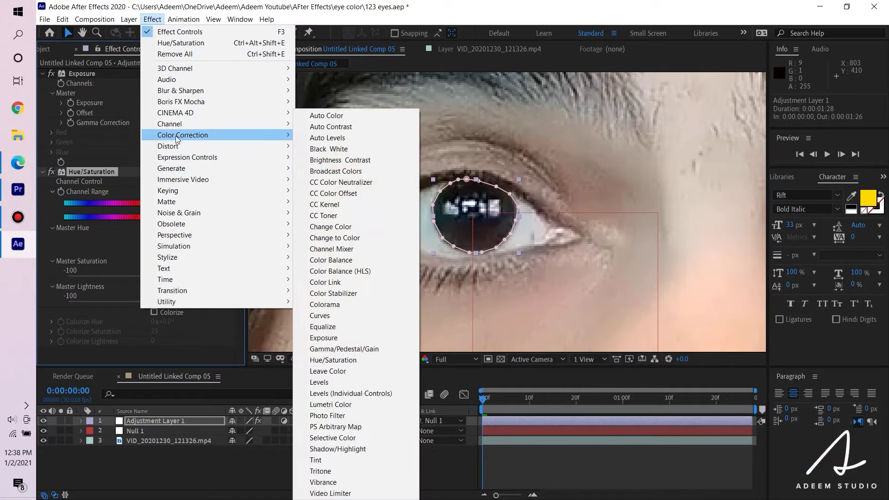
{"action": "left_click", "coordinate": [342, 382]}
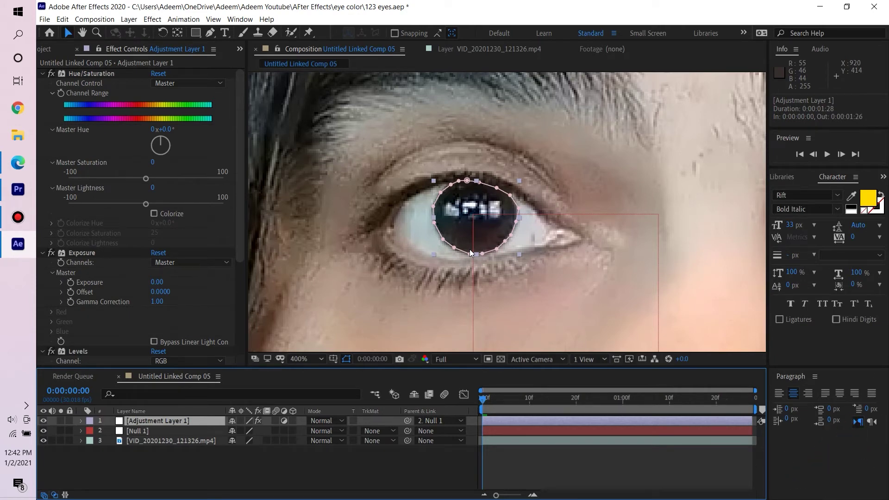
{"action": "left_click", "coordinate": [95, 76]}
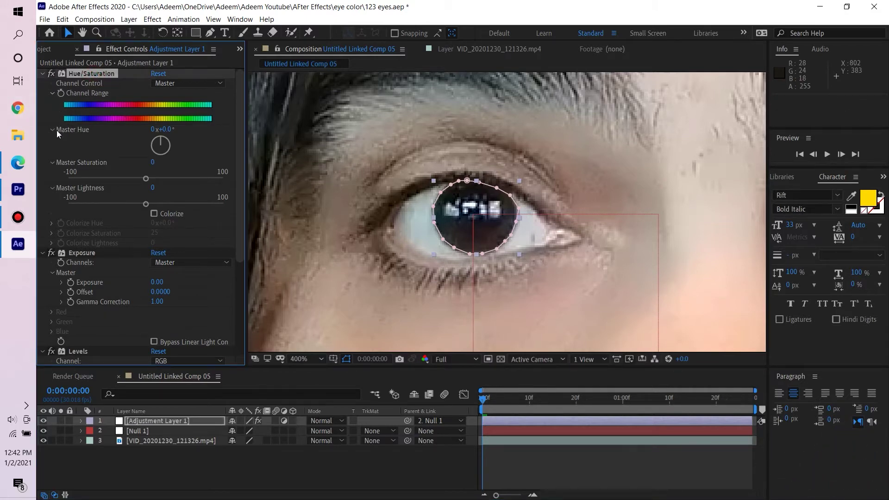
{"action": "left_click", "coordinate": [154, 214]}
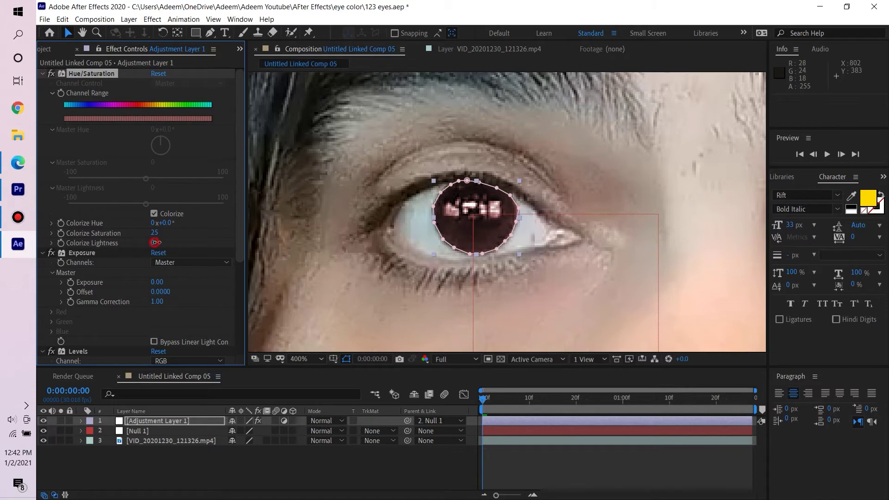
- Set Colorize Lightness to 37, Colorize Hue to -14° and Colorize Saturation to 100
{"action": "left_click_drag", "start_coordinate": [155, 242], "coordinate": [180, 246]}
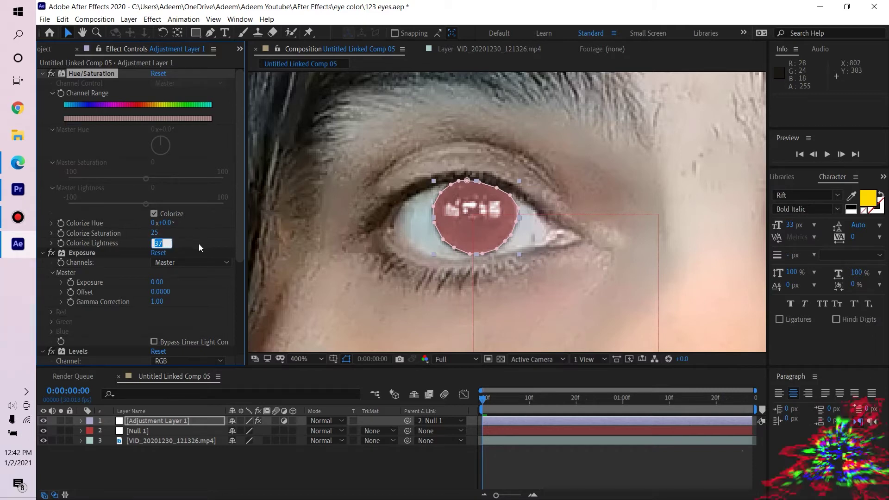
{"action": "left_click_drag", "start_coordinate": [163, 226], "coordinate": [221, 222]}
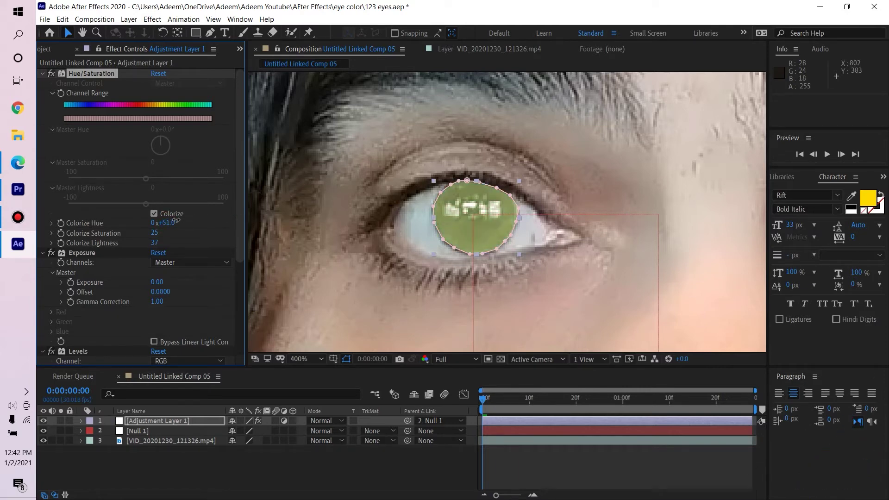
{"action": "mouse_move", "coordinate": [251, 217]}
{"action": "left_mouse_down"}
{"action": "mouse_move", "coordinate": [55, 226]}
{"action": "mouse_move", "coordinate": [139, 227]}
{"action": "left_mouse_up"}
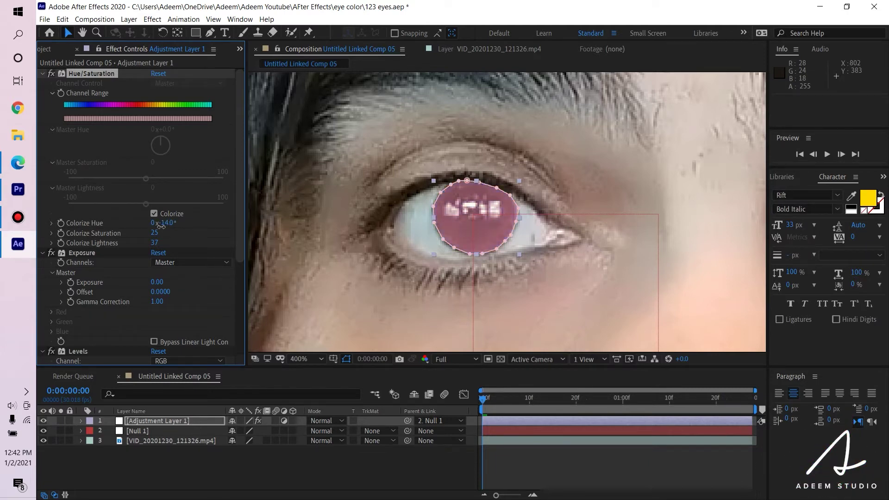
{"action": "left_click_drag", "start_coordinate": [155, 236], "coordinate": [197, 234]}
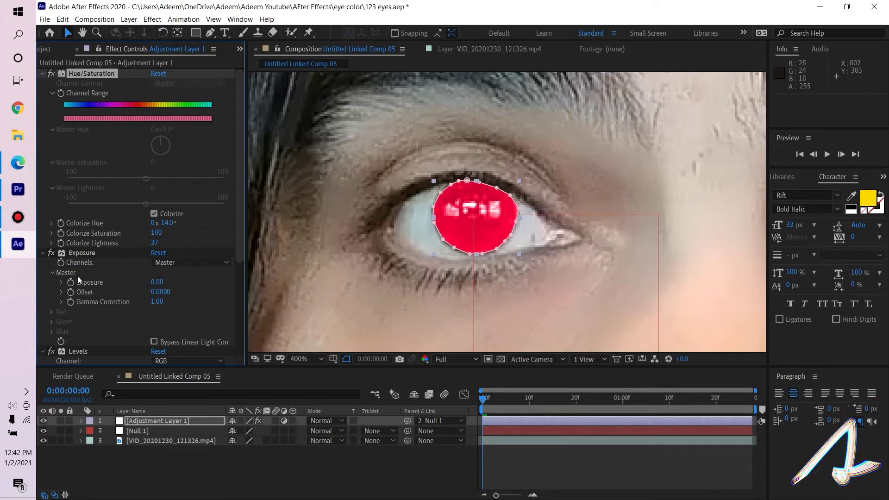
- Set Exposure to -0.10, Offset to -0.2000 and Gamma Correction to 0.61
{"action": "left_click", "coordinate": [146, 282]}
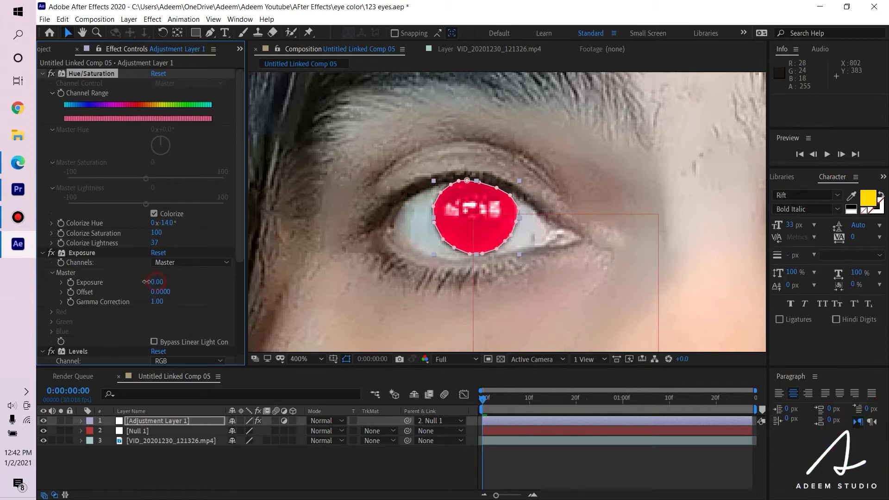
{"action": "left_click_drag", "start_coordinate": [146, 282], "coordinate": [160, 279]}
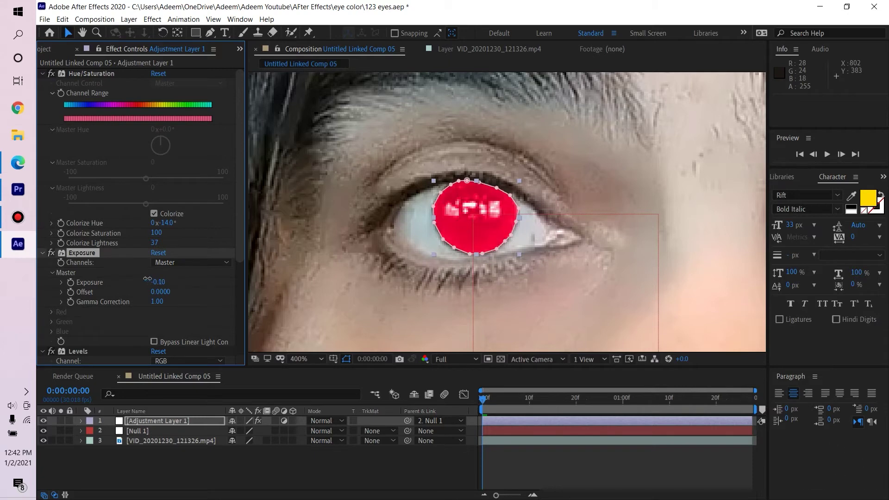
{"action": "left_click_drag", "start_coordinate": [167, 292], "coordinate": [149, 287]}
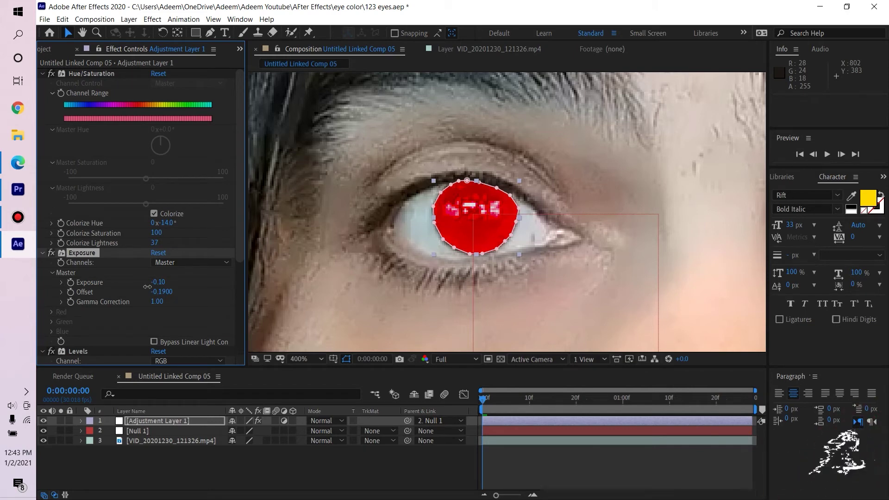
{"action": "left_click_drag", "start_coordinate": [147, 286], "coordinate": [146, 287]}
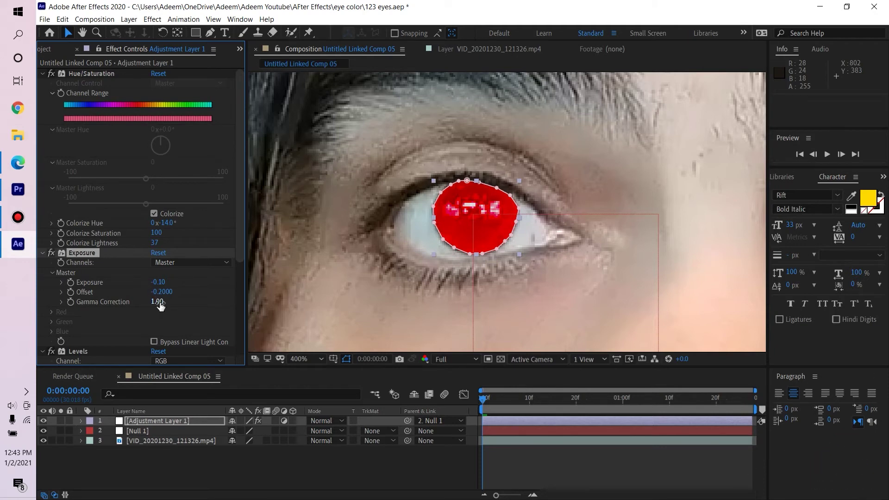
{"action": "left_click_drag", "start_coordinate": [169, 303], "coordinate": [126, 293]}
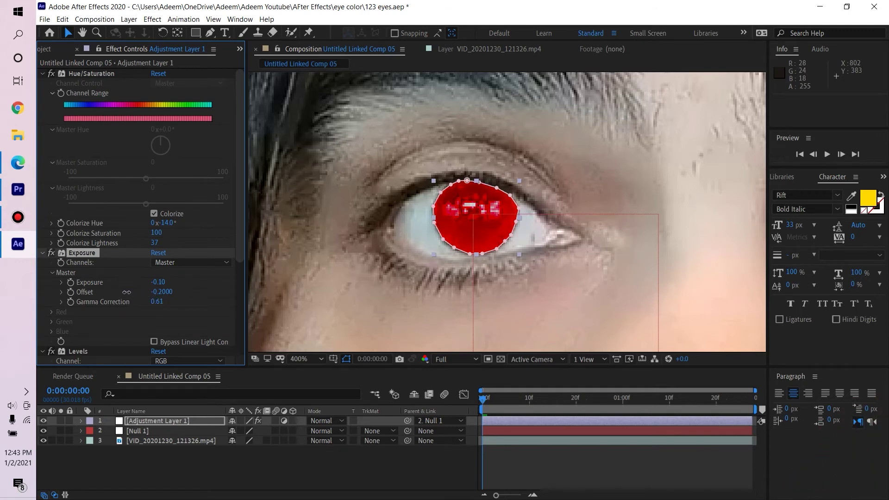
- Set Levels Input Black to 35.7, Input White to 175.9 and Gamma to 0.76
{"action": "scroll", "coordinate": [236, 232], "scroll_direction": "down", "scroll_amount": 2}
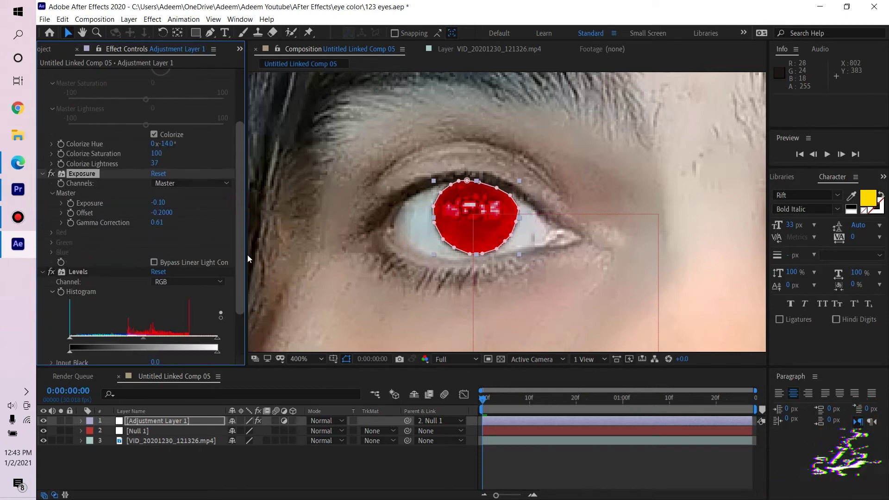
{"action": "scroll", "coordinate": [234, 278], "scroll_direction": "down", "scroll_amount": 2}
{"action": "scroll", "coordinate": [233, 314], "scroll_direction": "down", "scroll_amount": 1}
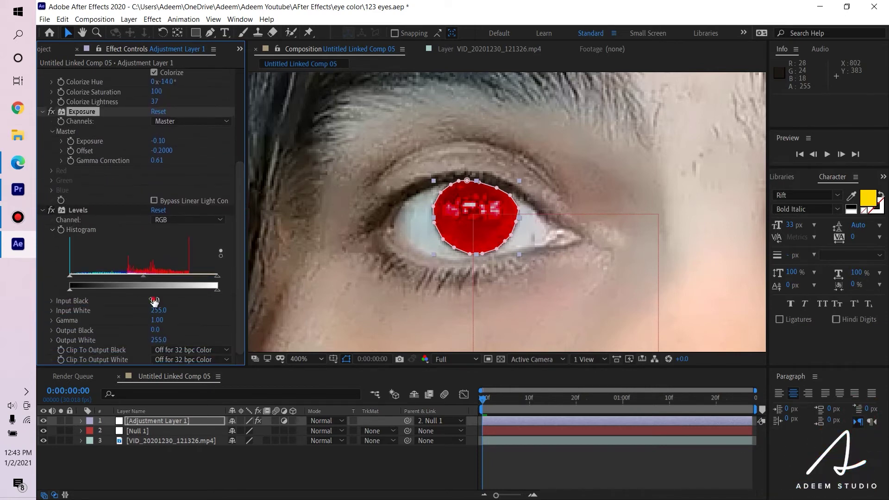
{"action": "mouse_move", "coordinate": [155, 300]}
{"action": "left_mouse_down"}
{"action": "mouse_move", "coordinate": [166, 300]}
{"action": "mouse_move", "coordinate": [157, 300]}
{"action": "left_mouse_up"}
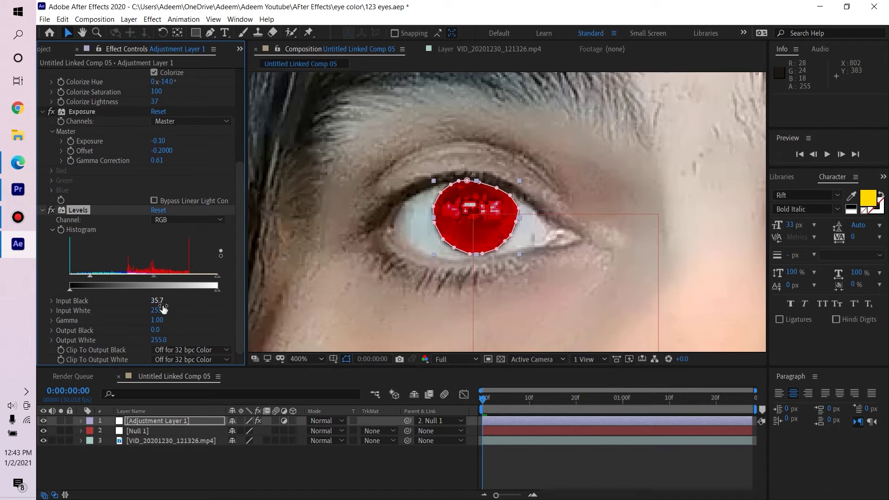
{"action": "left_click_drag", "start_coordinate": [160, 311], "coordinate": [142, 308]}
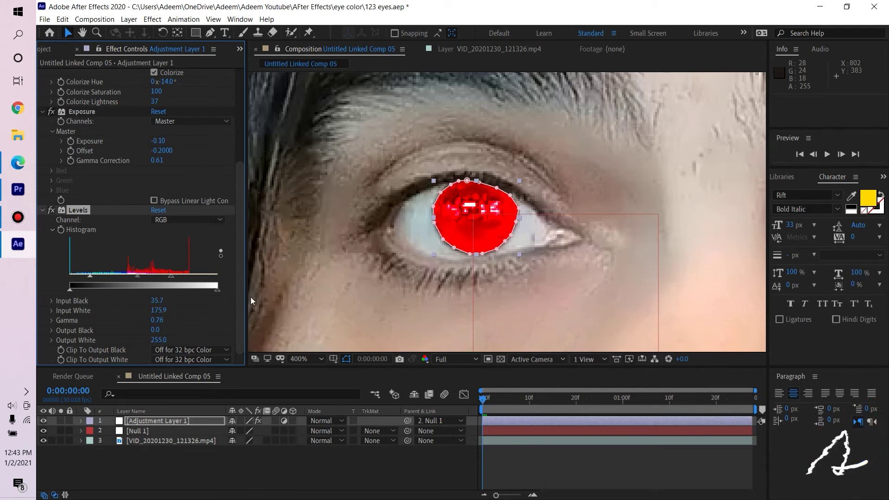
{"action": "scroll", "coordinate": [145, 336], "scroll_direction": "up", "scroll_amount": 1}
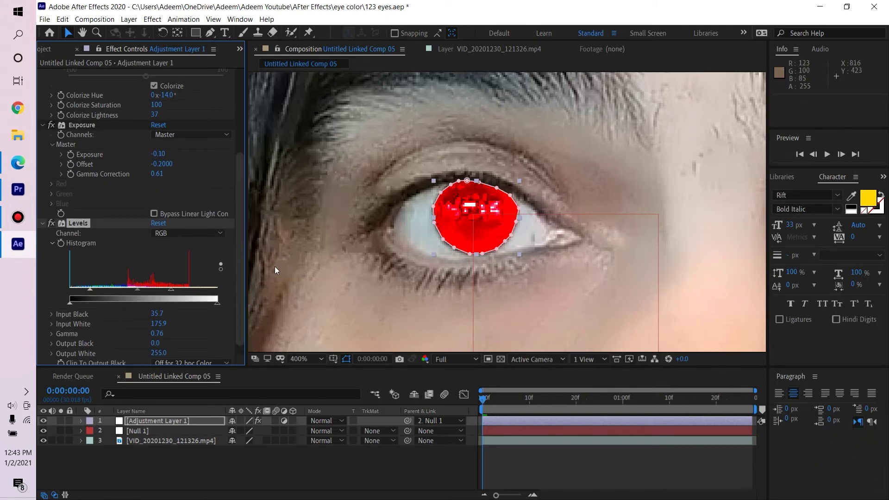
{"action": "scroll", "coordinate": [232, 162], "scroll_direction": "up", "scroll_amount": 8}
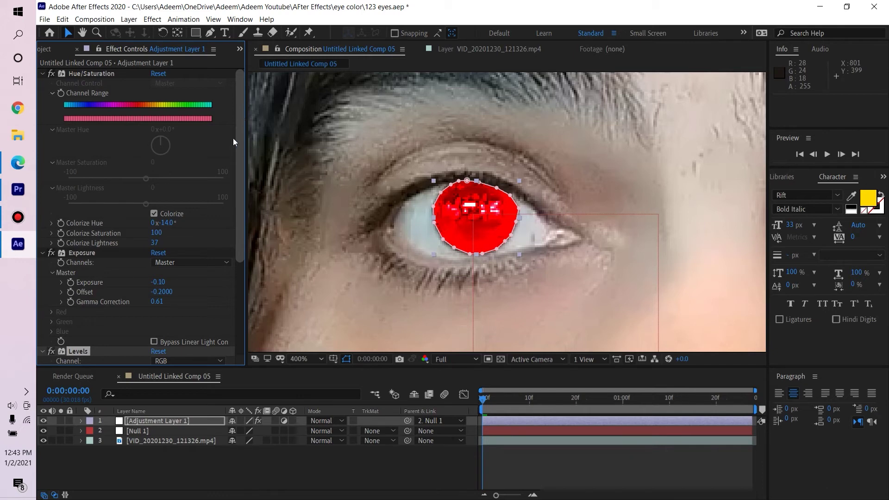
- Deselect the adjustment layer and reveal its Mask 1 feather and expansion properties in the timeline
{"action": "left_click", "coordinate": [132, 480]}
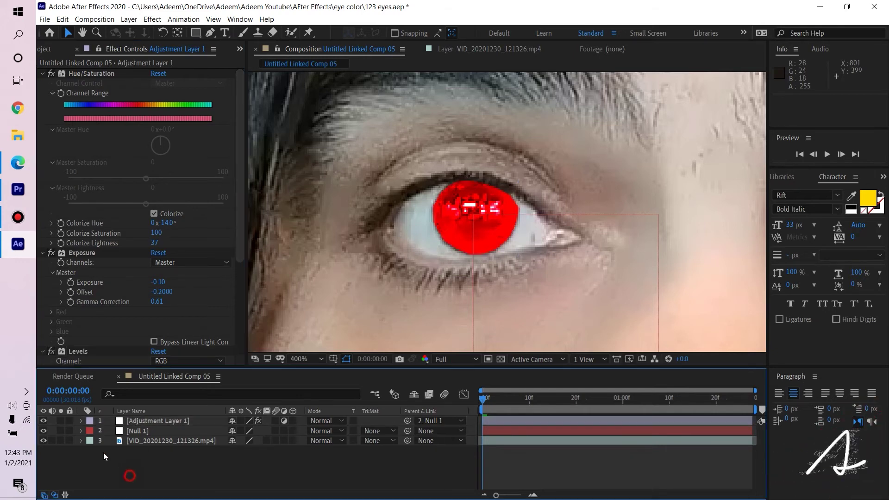
{"action": "left_click", "coordinate": [82, 422]}
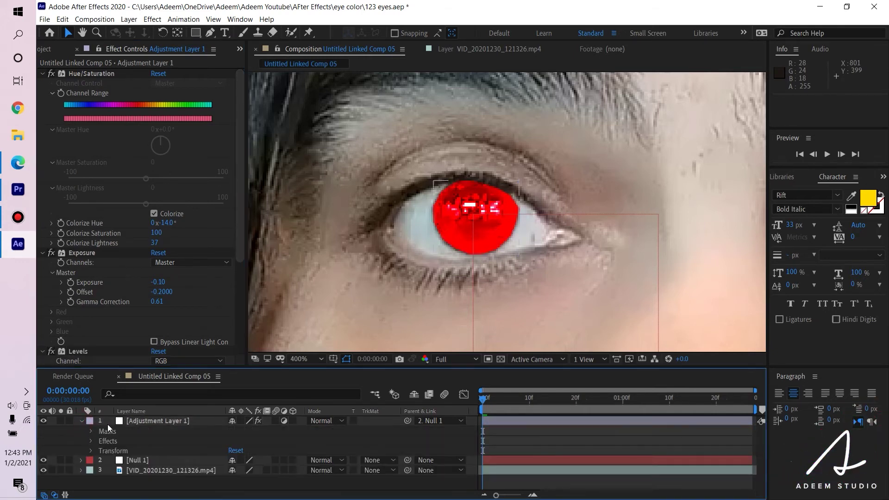
{"action": "left_click", "coordinate": [91, 431]}
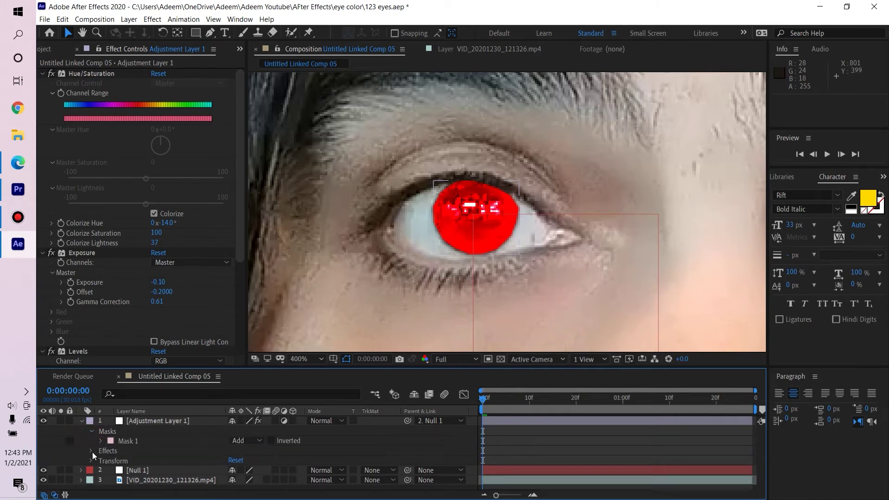
{"action": "left_click", "coordinate": [101, 441]}
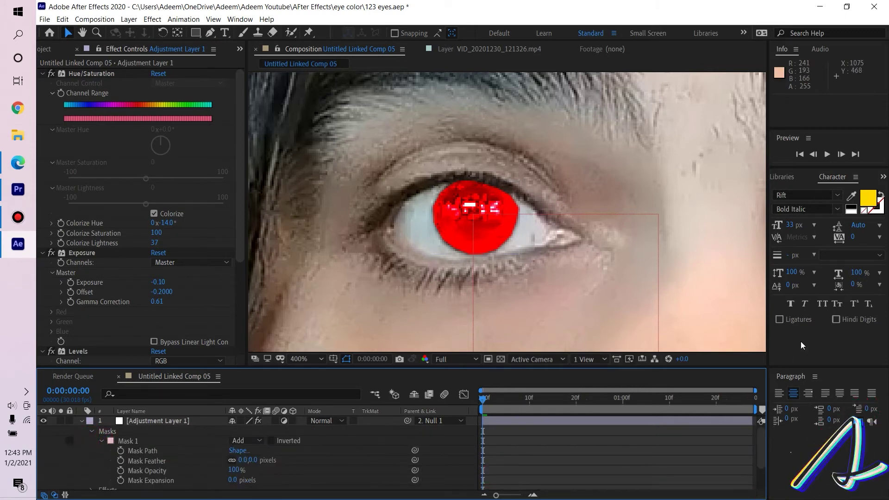
{"action": "left_click_drag", "start_coordinate": [760, 436], "coordinate": [759, 449]}
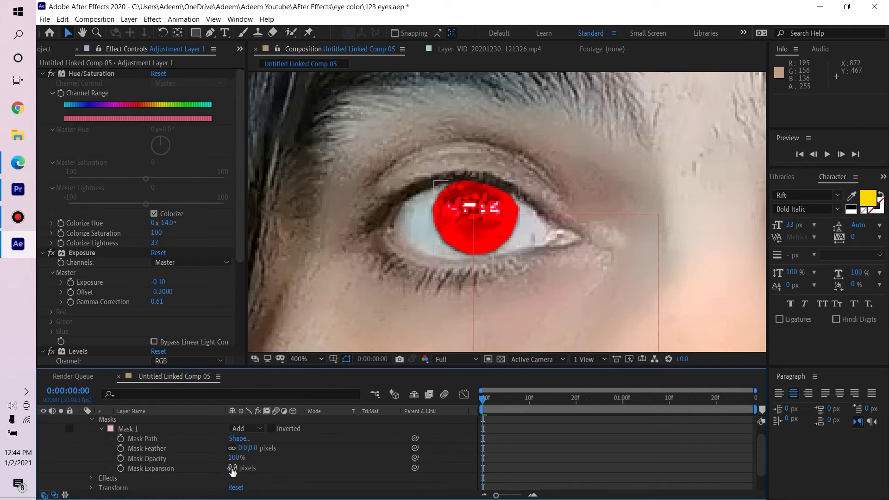
- Set Mask 1 Expansion to 1.0 pixels and Mask Feather to 0.0
{"action": "left_click_drag", "start_coordinate": [231, 467], "coordinate": [249, 461]}
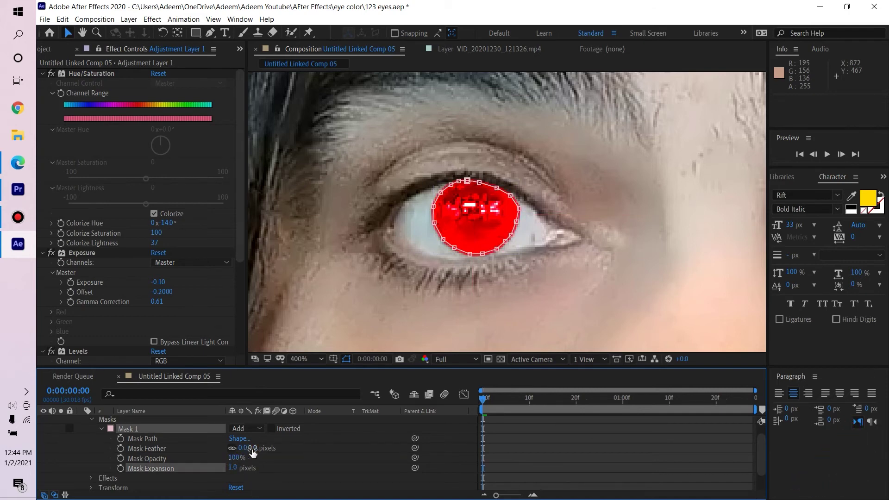
{"action": "left_click_drag", "start_coordinate": [253, 451], "coordinate": [252, 449]}
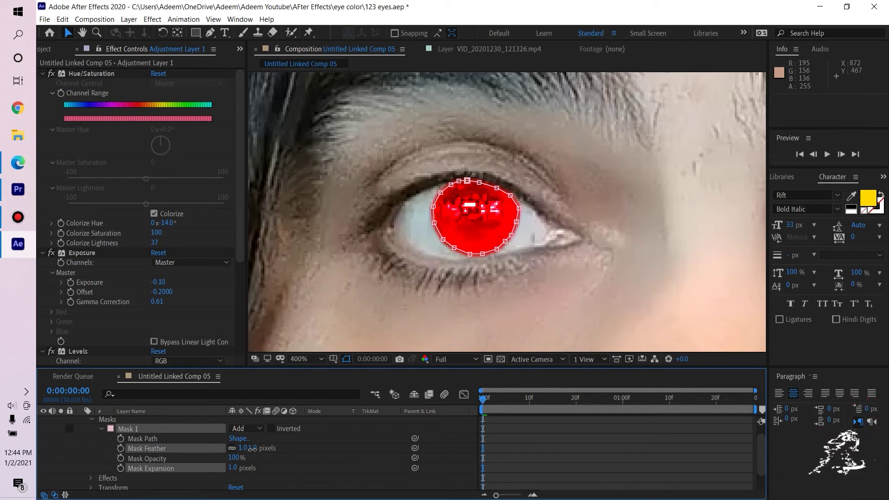
{"action": "left_click_drag", "start_coordinate": [252, 449], "coordinate": [250, 449]}
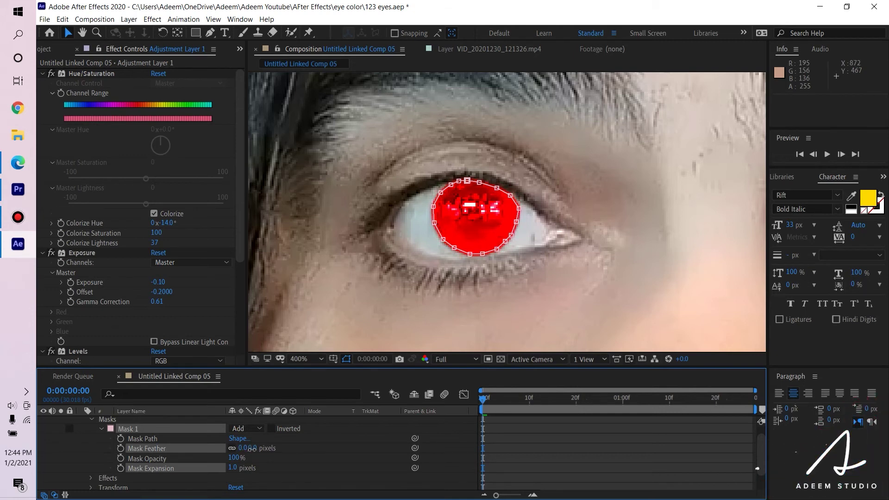
{"action": "left_click", "coordinate": [253, 452]}
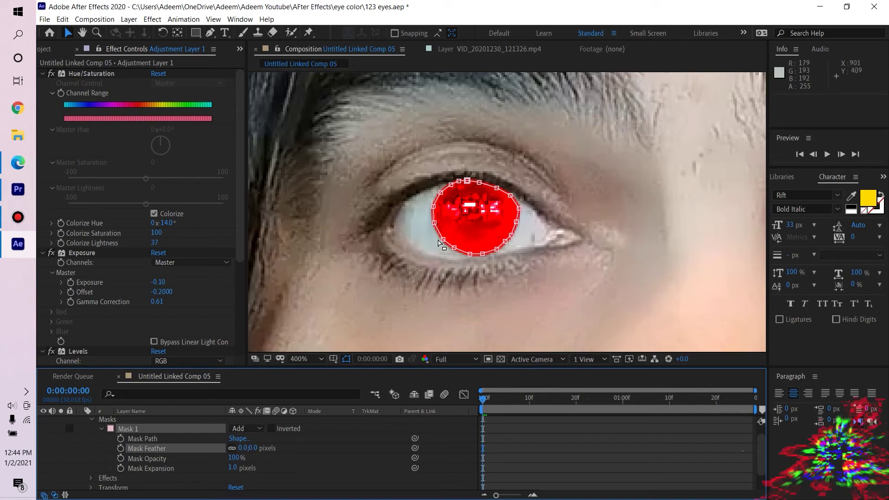
- Zoom out and preview the clip to check the tracked red iris
{"action": "key", "text": "comma"}
{"action": "left_click", "coordinate": [825, 156]}
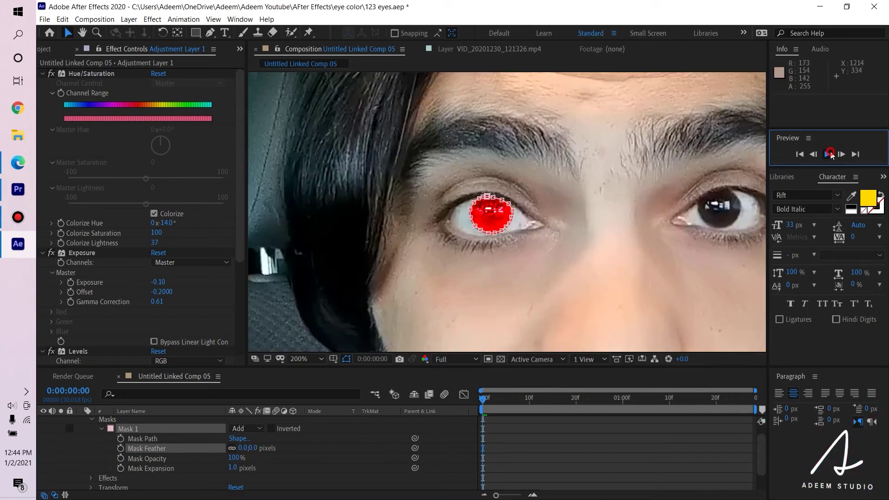
{"action": "left_click", "coordinate": [249, 448]}
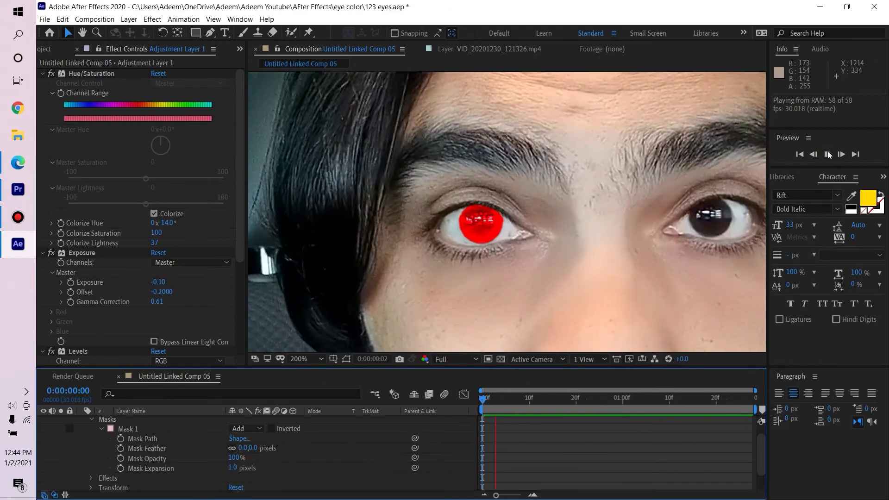
{"action": "key", "text": "space"}
- Zoom in on the iris and set Mask 1 Feather to 3.0 pixels, then zoom back out
{"action": "key", "text": "period"}
{"action": "key", "text": "period"}
{"action": "key", "text": "period"}
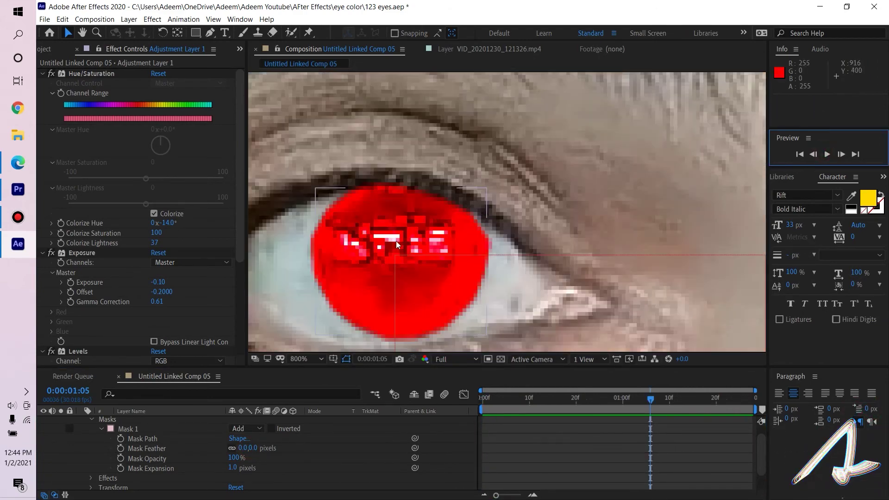
{"action": "mouse_move", "coordinate": [249, 449]}
{"action": "left_mouse_down"}
{"action": "mouse_move", "coordinate": [258, 448]}
{"action": "mouse_move", "coordinate": [246, 447]}
{"action": "left_mouse_up"}
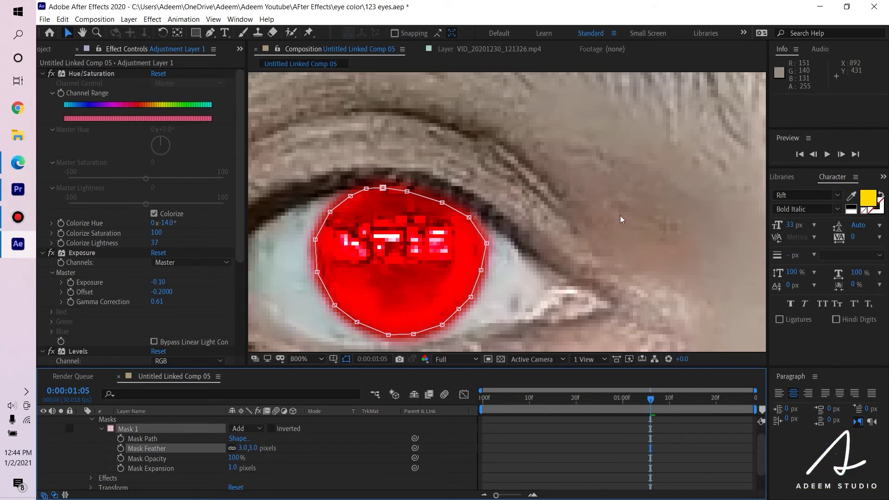
{"action": "key", "text": "comma"}
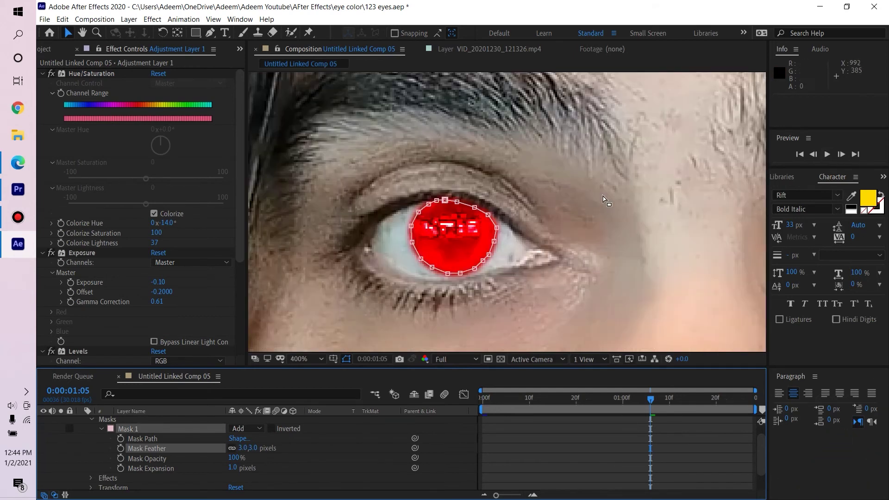
{"action": "key", "text": "comma"}
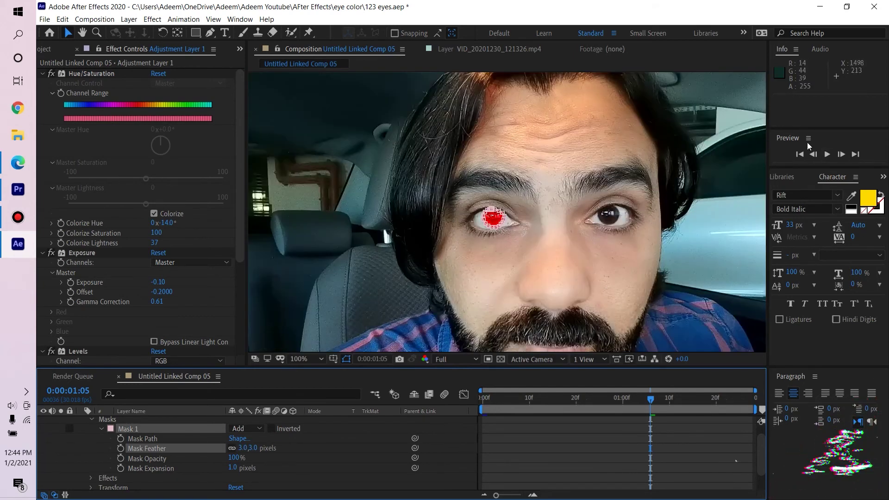
- Preview the clip while shifting Colorize Hue through yellow and green to -53° for magenta
{"action": "left_click", "coordinate": [828, 155]}
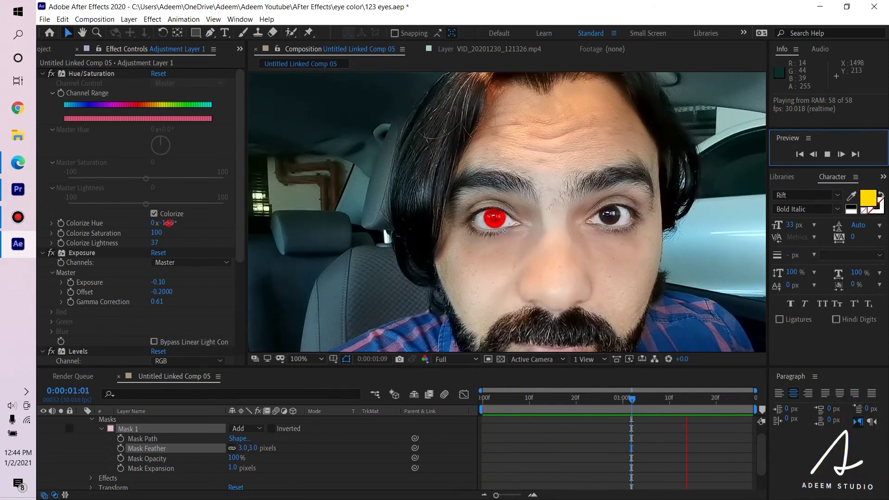
{"action": "left_click_drag", "start_coordinate": [169, 226], "coordinate": [239, 226]}
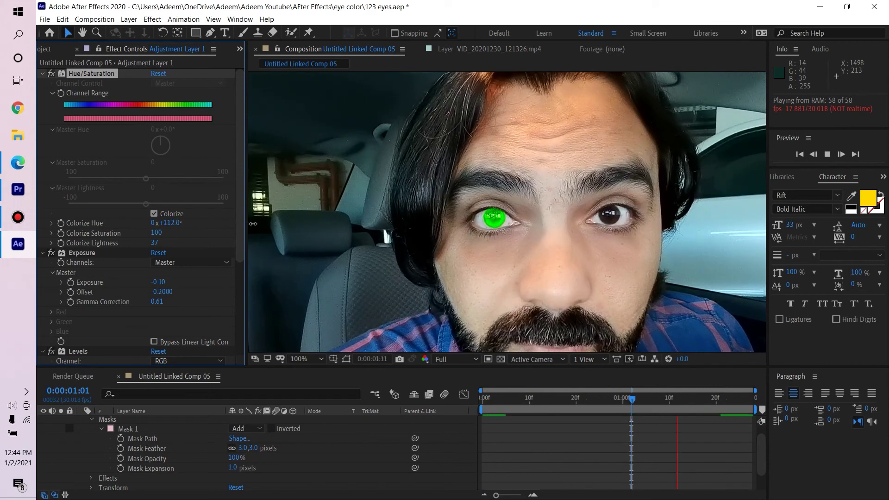
{"action": "mouse_move", "coordinate": [239, 226]}
{"action": "left_mouse_down"}
{"action": "mouse_move", "coordinate": [102, 233]}
{"action": "mouse_move", "coordinate": [154, 233]}
{"action": "left_mouse_up"}
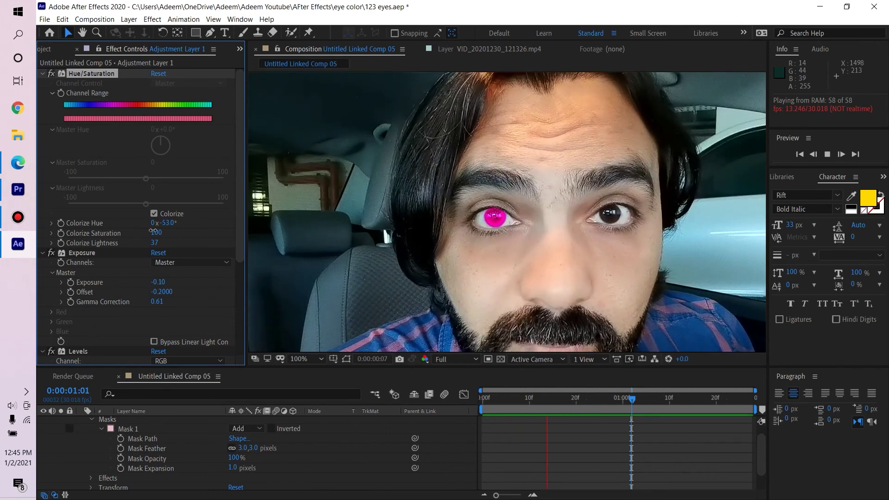
{"action": "right_click", "coordinate": [154, 233]}
{"action": "left_click", "coordinate": [168, 225]}
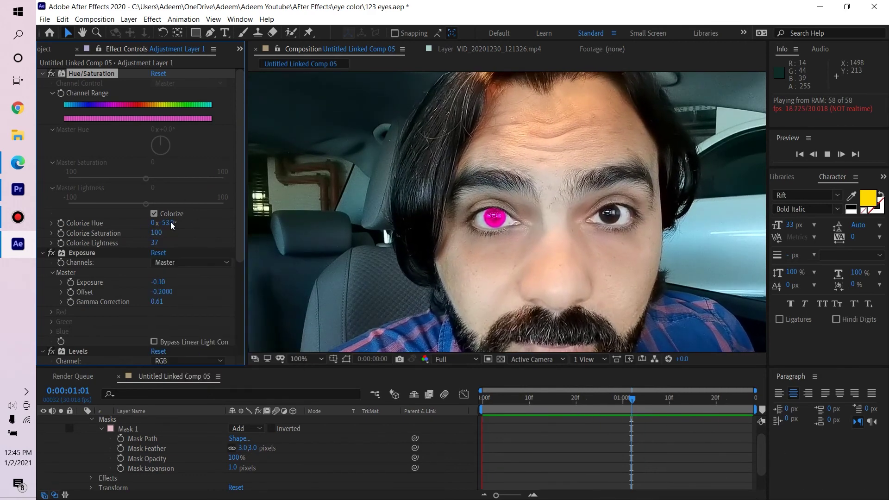